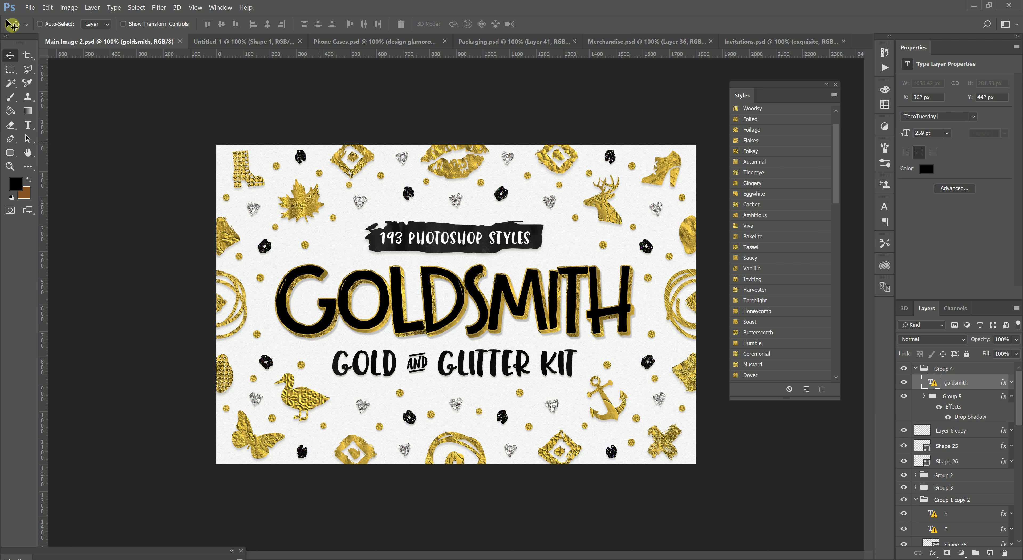
# Step: Switch to the Untitled-1 document and move the Styles panel so it overlaps the edge of the lettering canvas
pyautogui.click(235, 42)
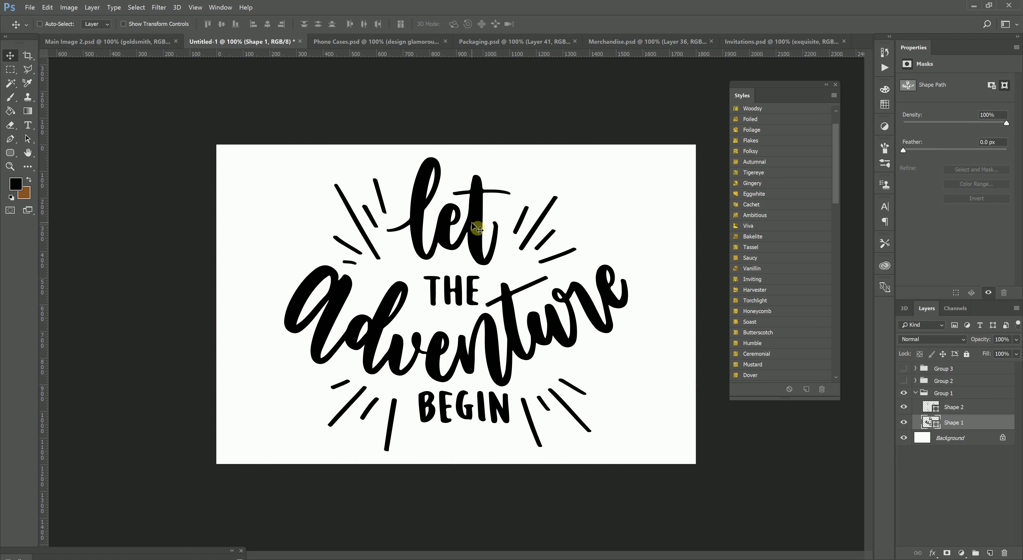
pyautogui.click(833, 98)
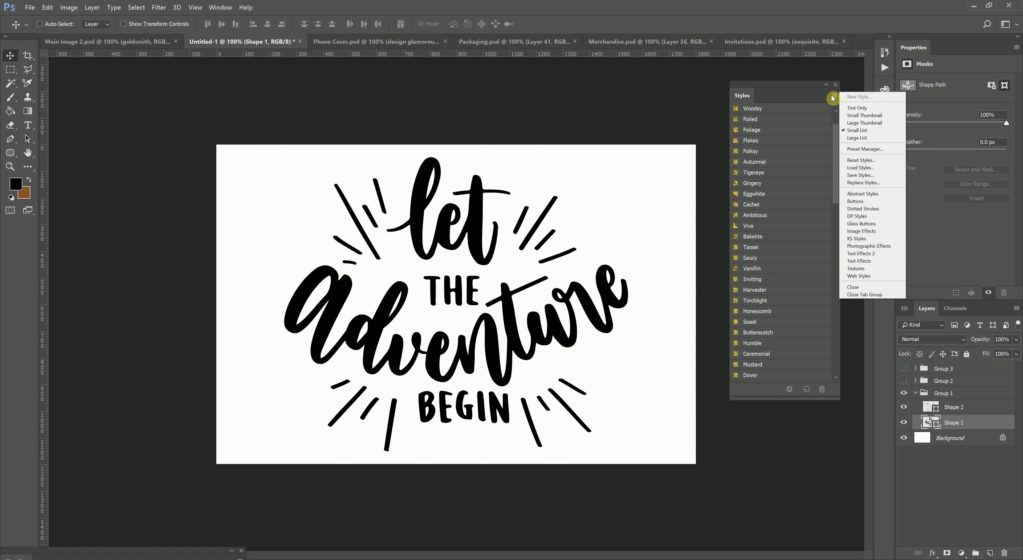
pyautogui.click(798, 91)
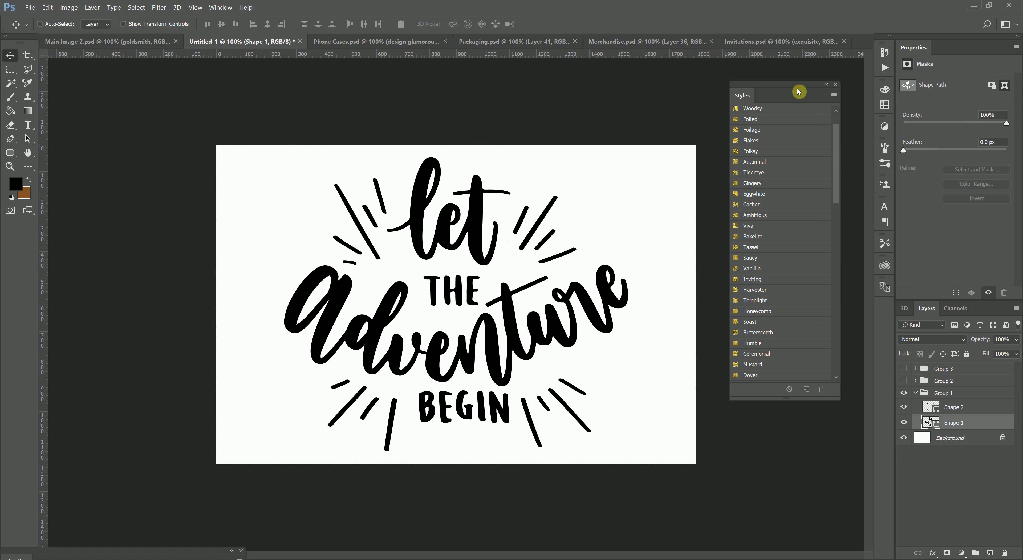
pyautogui.moveTo(783, 89); pyautogui.dragTo(680, 91)
pyautogui.click(201, 6)
pyautogui.click(209, 6)
pyautogui.click(211, 6)
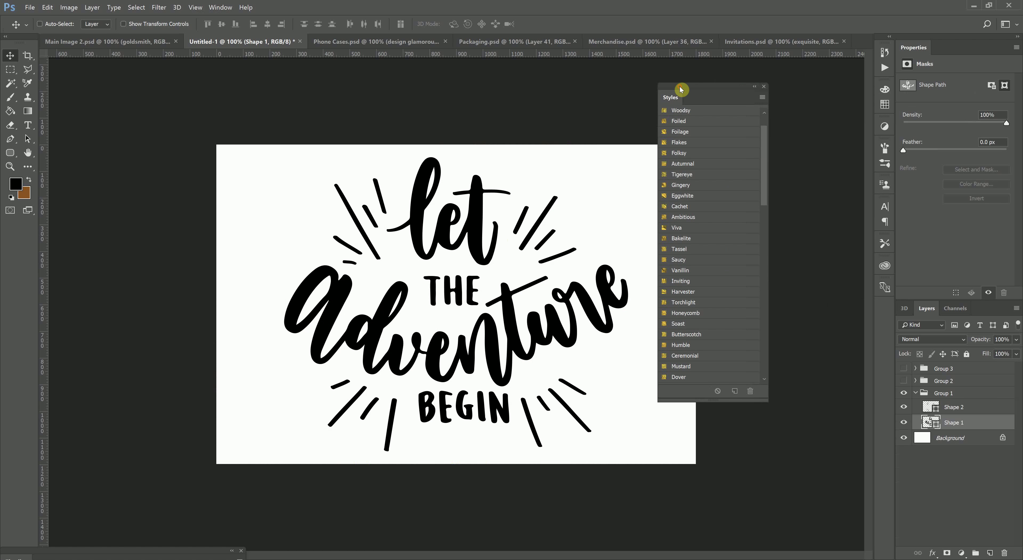
# Step: Close the Styles panel and show it again
pyautogui.click(764, 88)
pyautogui.click(221, 4)
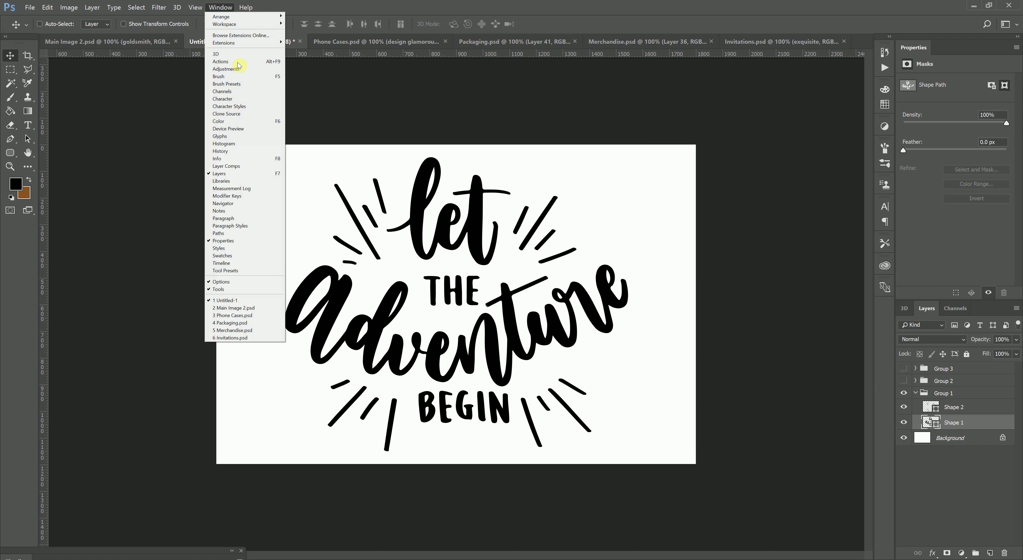
pyautogui.click(232, 249)
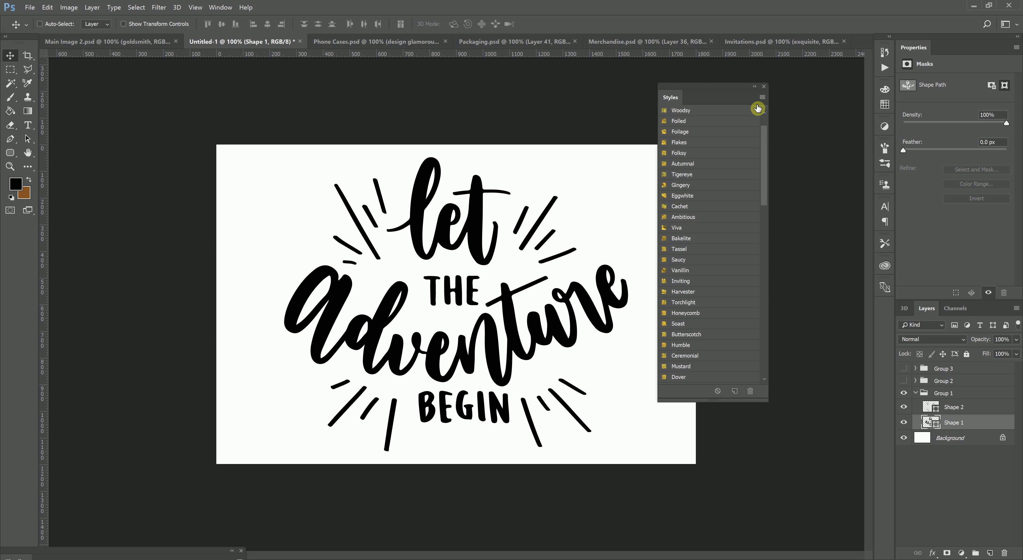
# Step: Examine the Styles panel's Load Styles option and move the panel clear of the lettering
pyautogui.click(763, 98)
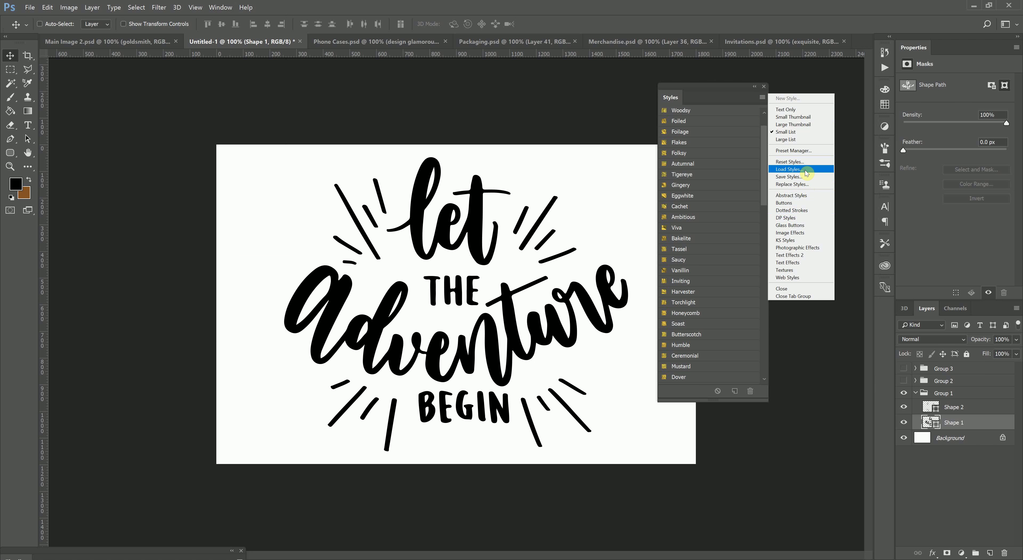
pyautogui.click(747, 95)
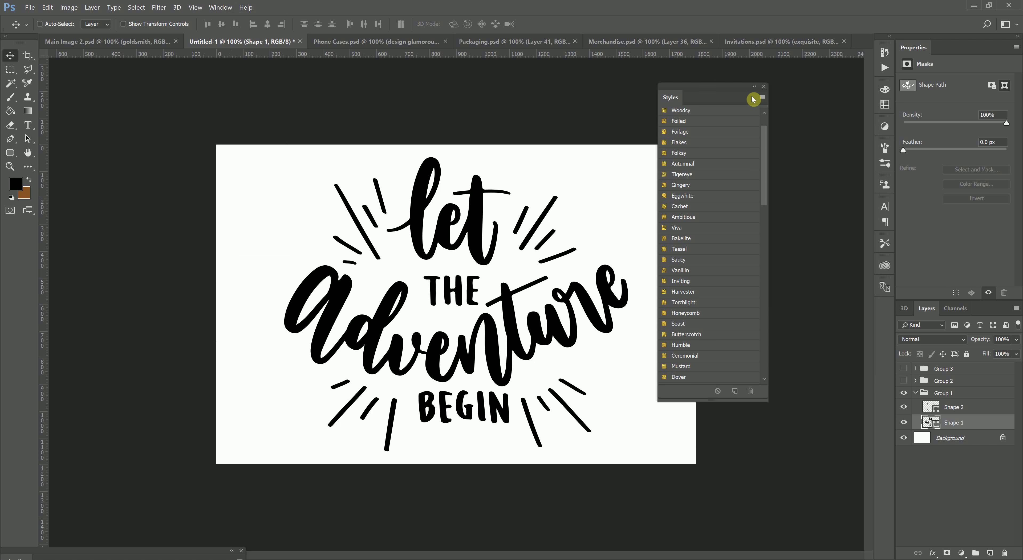
pyautogui.moveTo(701, 86); pyautogui.dragTo(748, 114)
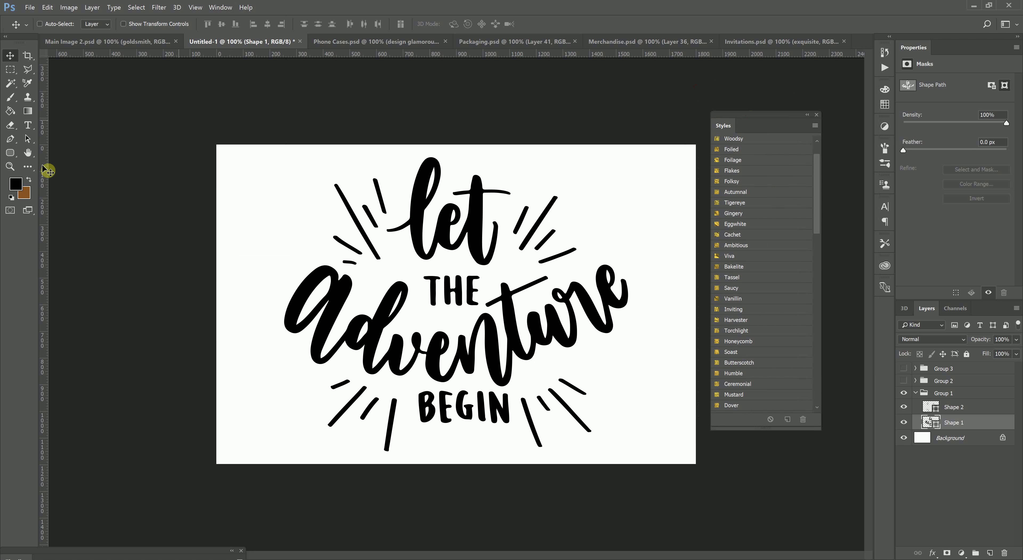
# Step: Activate the Paint Bucket tool and set its fill source to Pattern
pyautogui.click(9, 111)
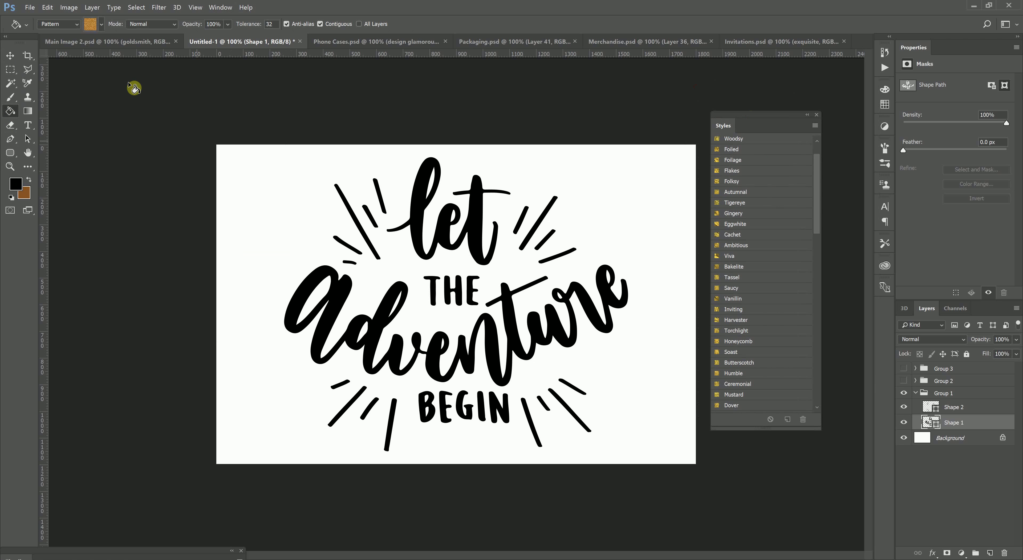
pyautogui.click(101, 25)
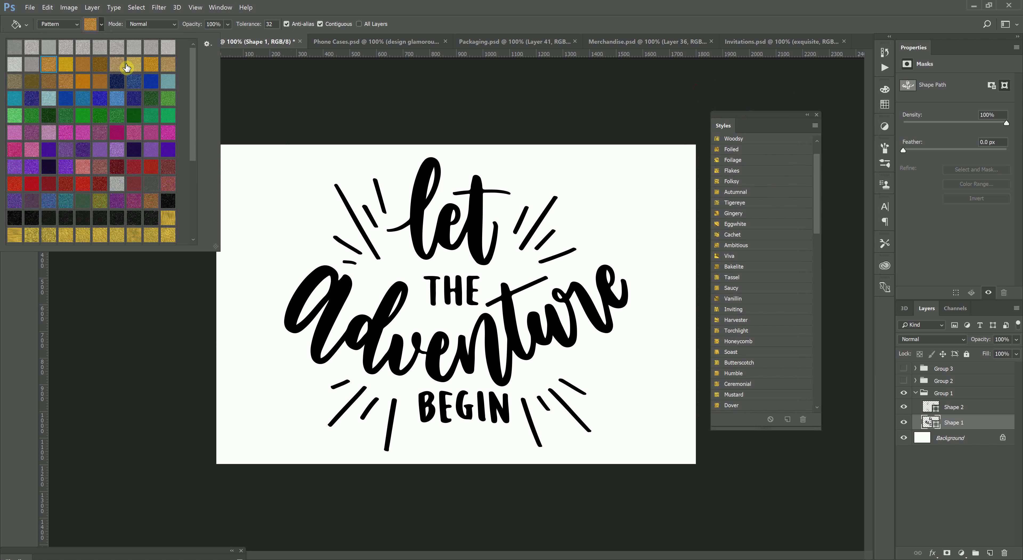
pyautogui.click(348, 3)
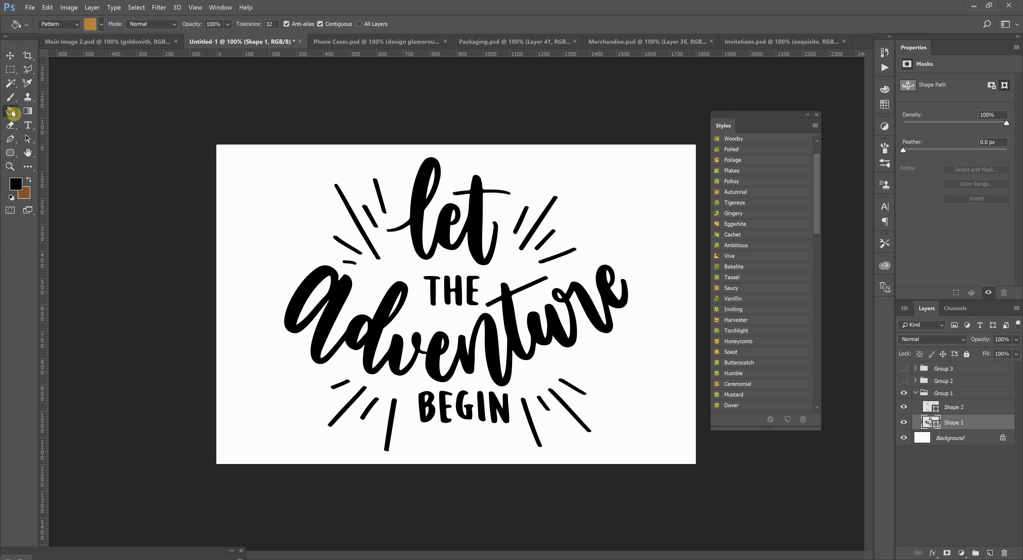
pyautogui.click(65, 24)
pyautogui.click(67, 24)
pyautogui.click(67, 25)
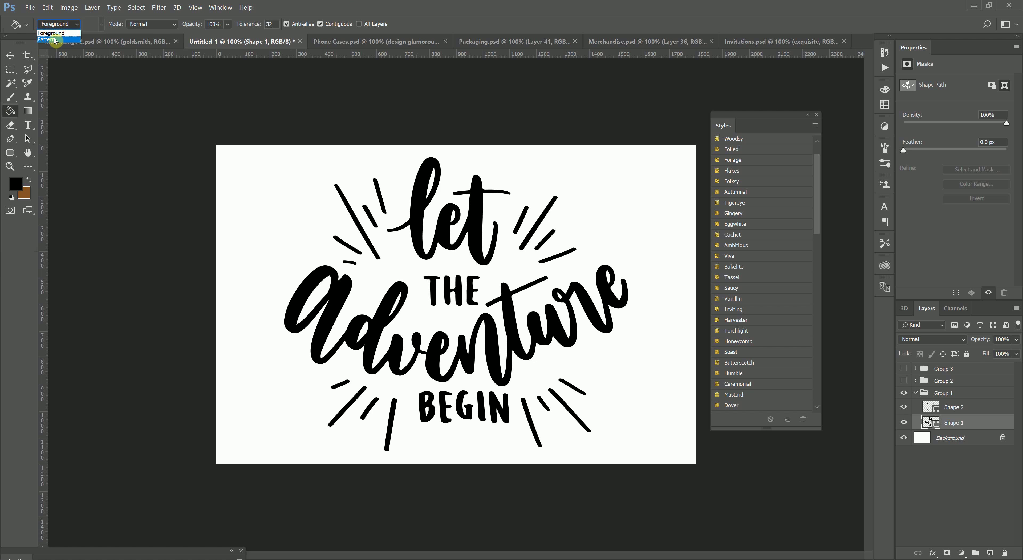
pyautogui.click(58, 40)
# Step: Examine the pattern picker's Load Patterns option and return to the Move tool
pyautogui.click(101, 25)
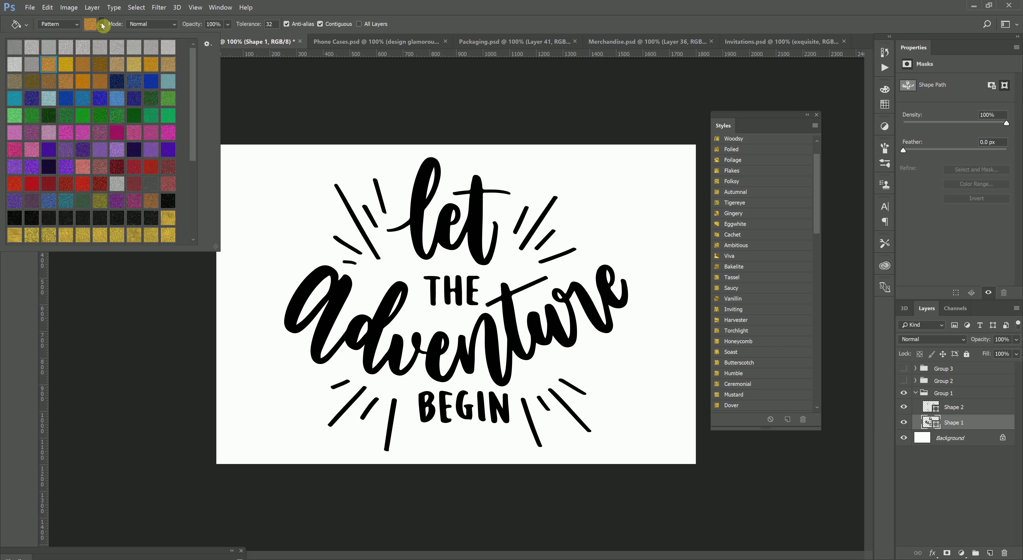
pyautogui.click(208, 45)
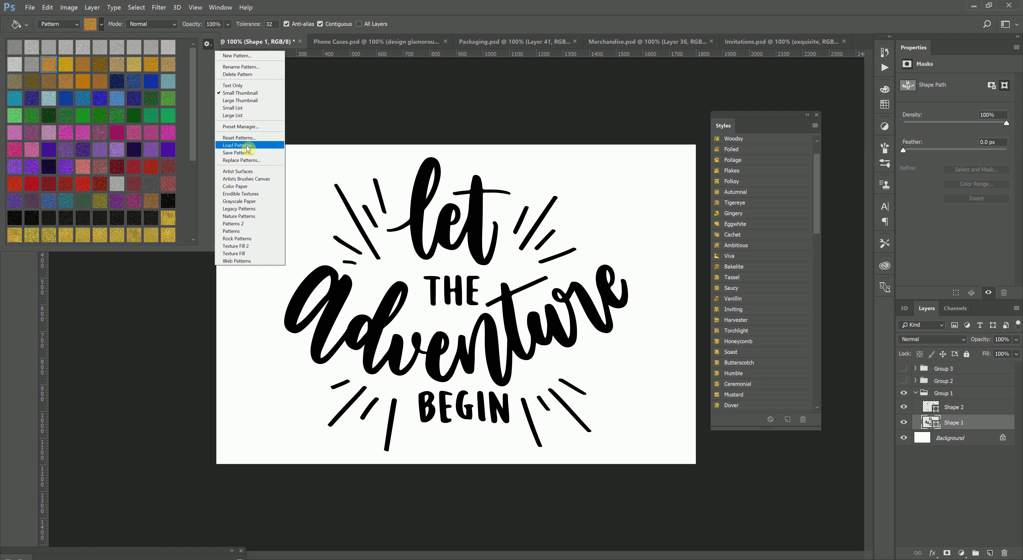
pyautogui.click(196, 116)
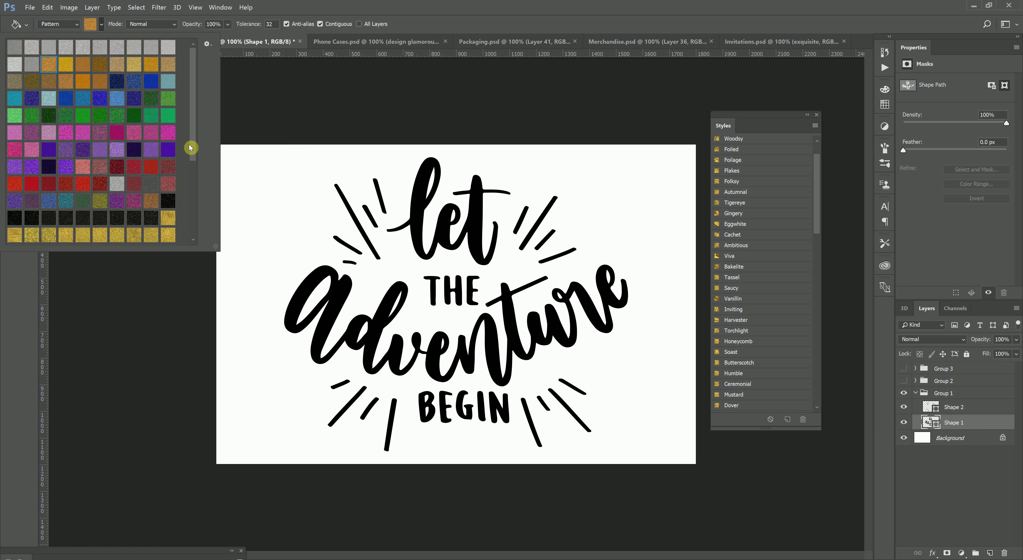
pyautogui.moveTo(190, 147); pyautogui.dragTo(191, 25)
pyautogui.click(520, 128)
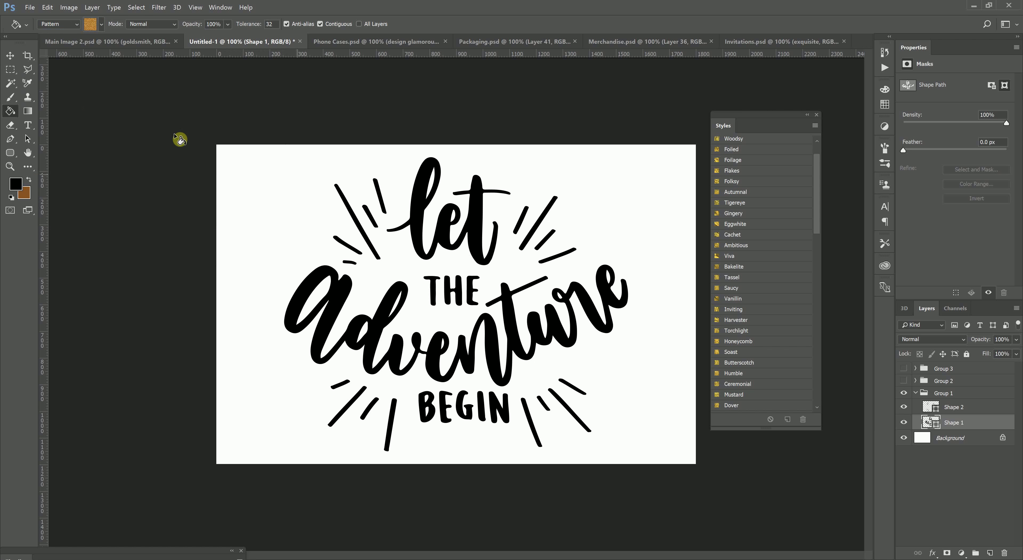
pyautogui.click(10, 55)
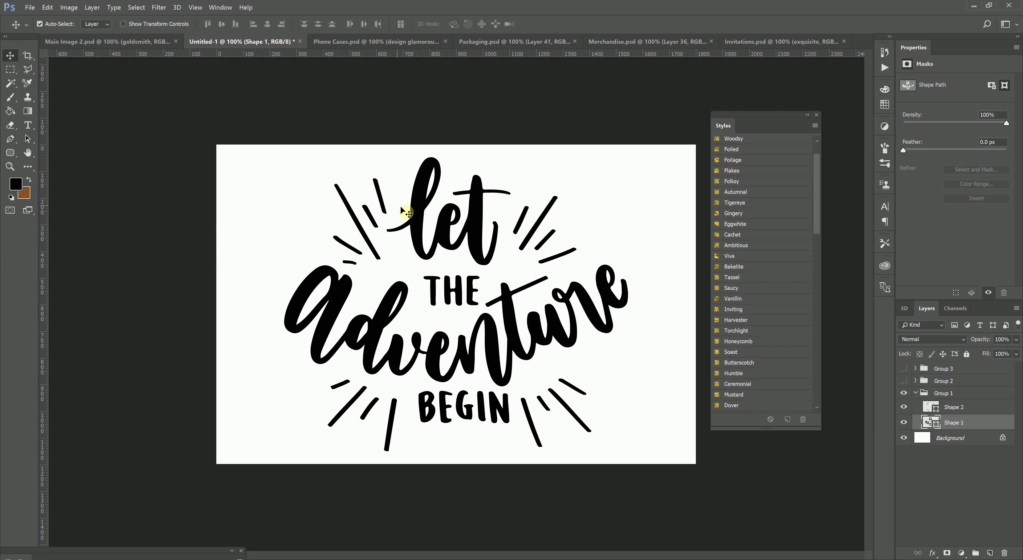
pyautogui.keyDown('ctrl'); pyautogui.click(417, 212); pyautogui.keyUp('ctrl')
pyautogui.rightClick(959, 424)
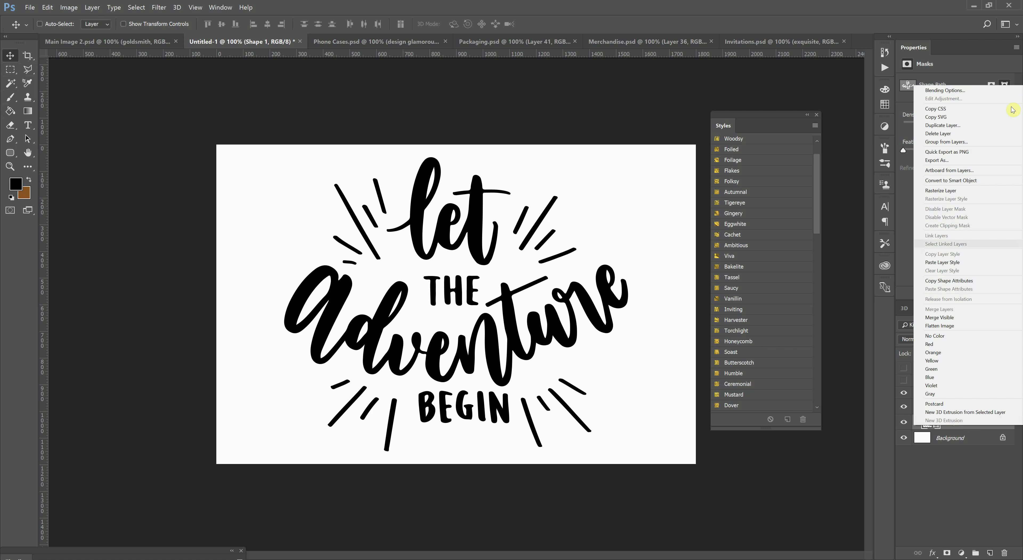
pyautogui.click(960, 90)
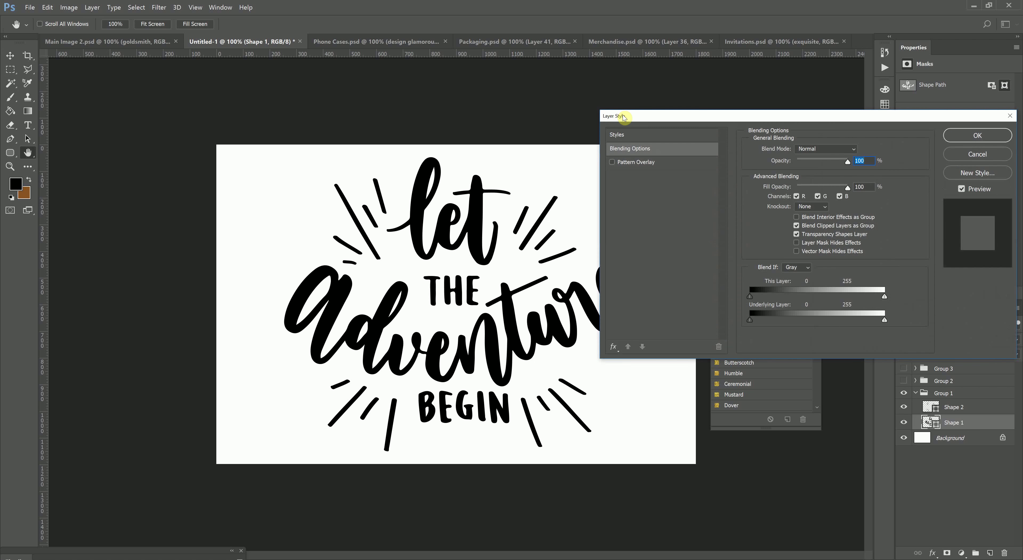
pyautogui.moveTo(624, 117); pyautogui.dragTo(610, 118)
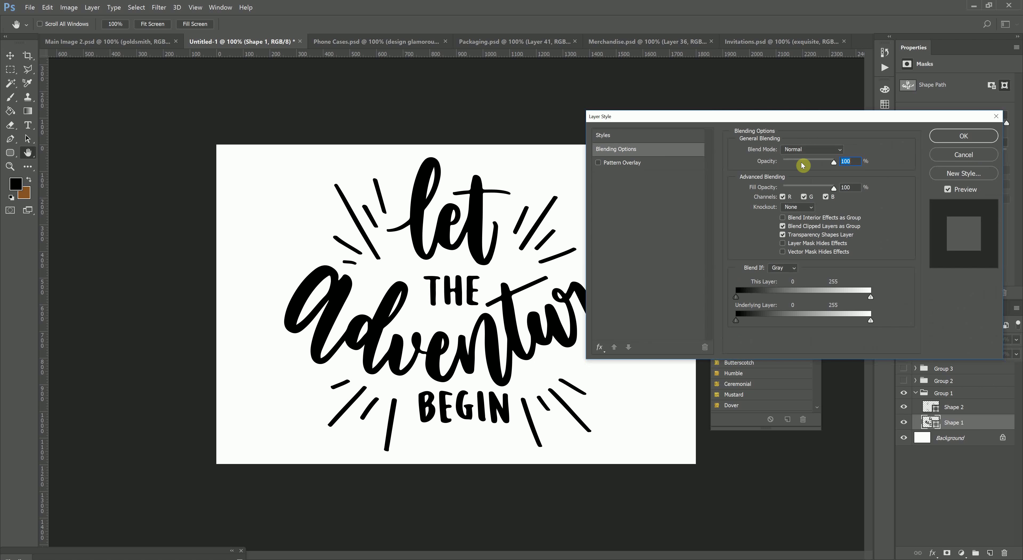
pyautogui.moveTo(755, 120); pyautogui.dragTo(795, 133)
pyautogui.click(660, 176)
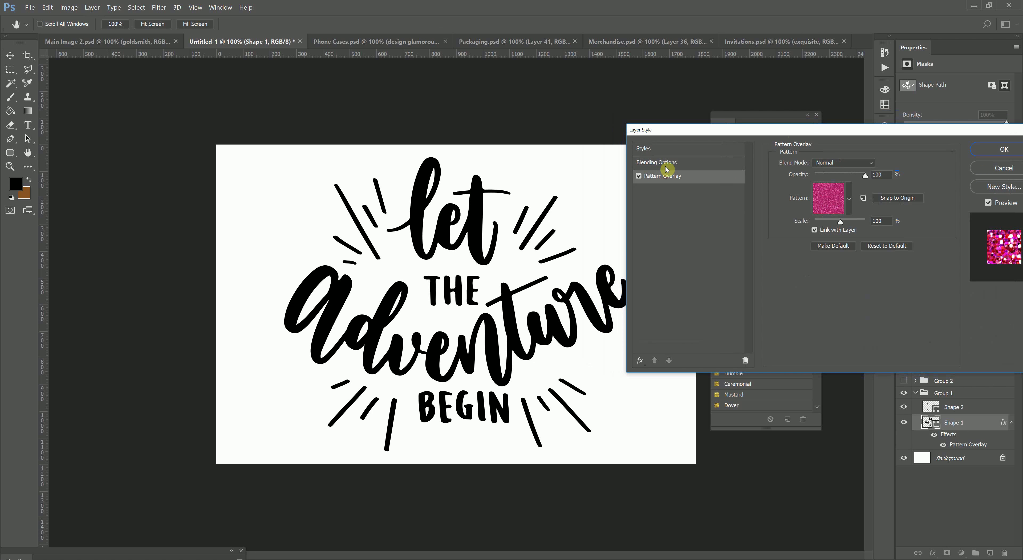
pyautogui.click(639, 177)
pyautogui.click(735, 148)
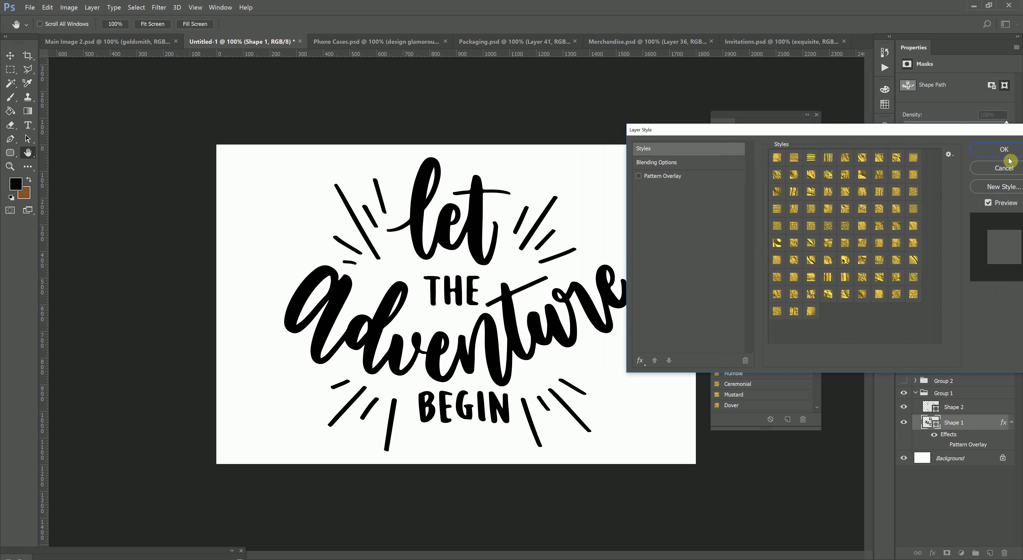
pyautogui.click(1004, 167)
# Step: Try the Woodsy, Foiled, Folksy, Autumnal, Eggwhite and Ceremonial styles on the Shape 1 lettering
pyautogui.click(741, 139)
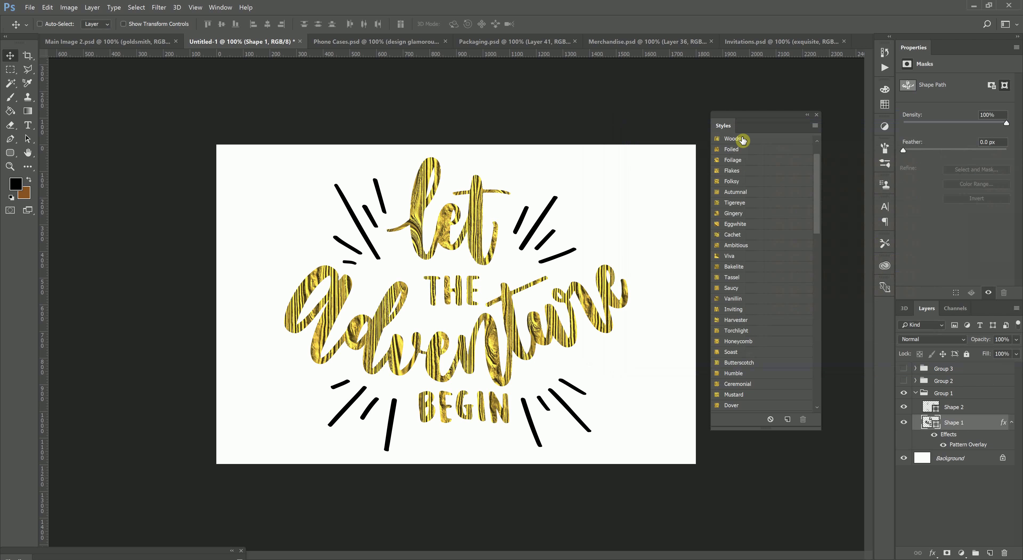
pyautogui.click(750, 151)
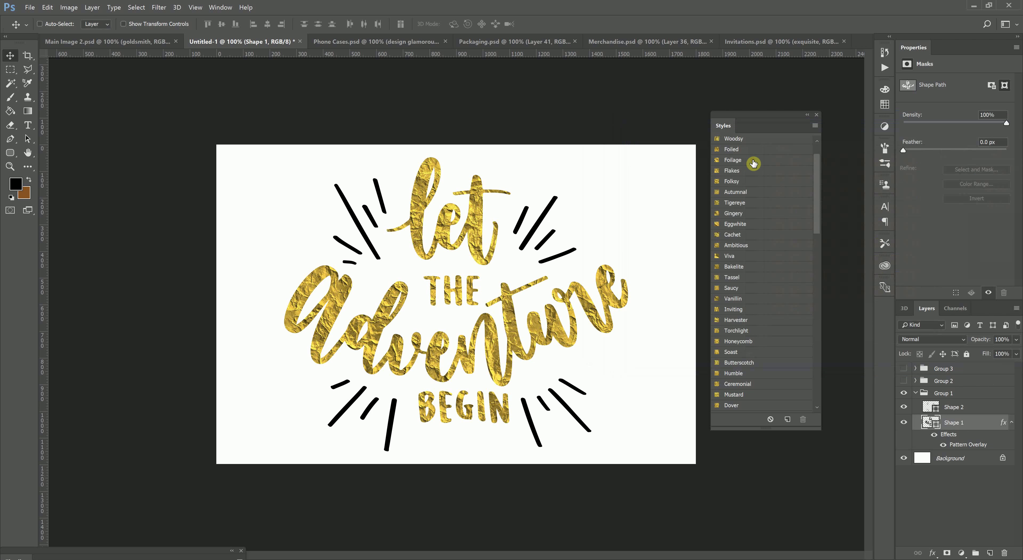
pyautogui.click(742, 182)
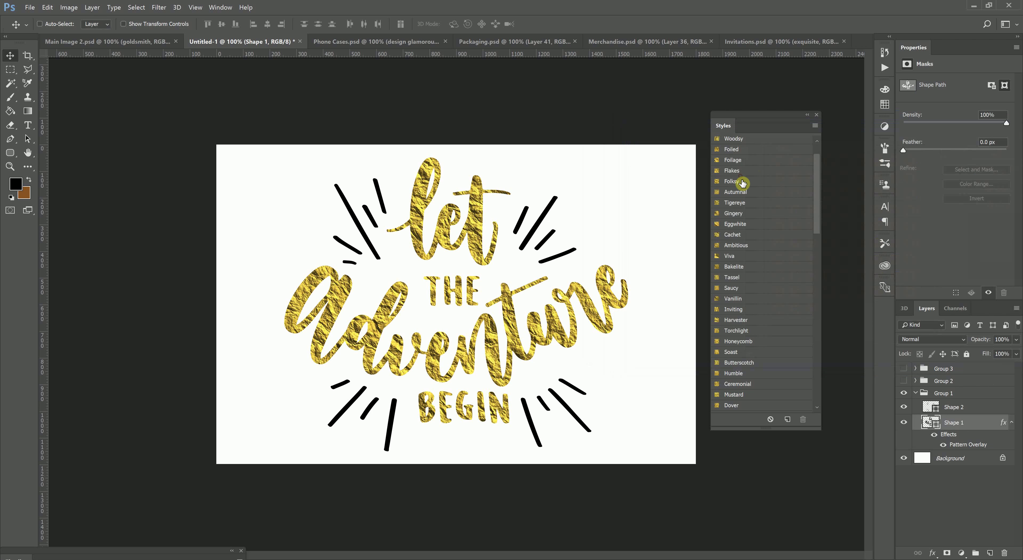
pyautogui.click(739, 192)
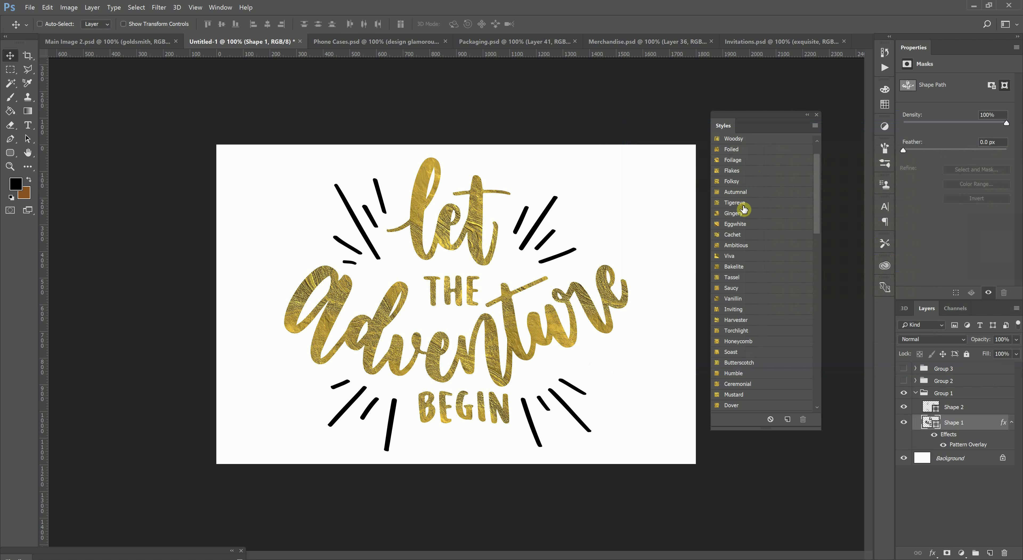
pyautogui.click(744, 223)
pyautogui.click(734, 250)
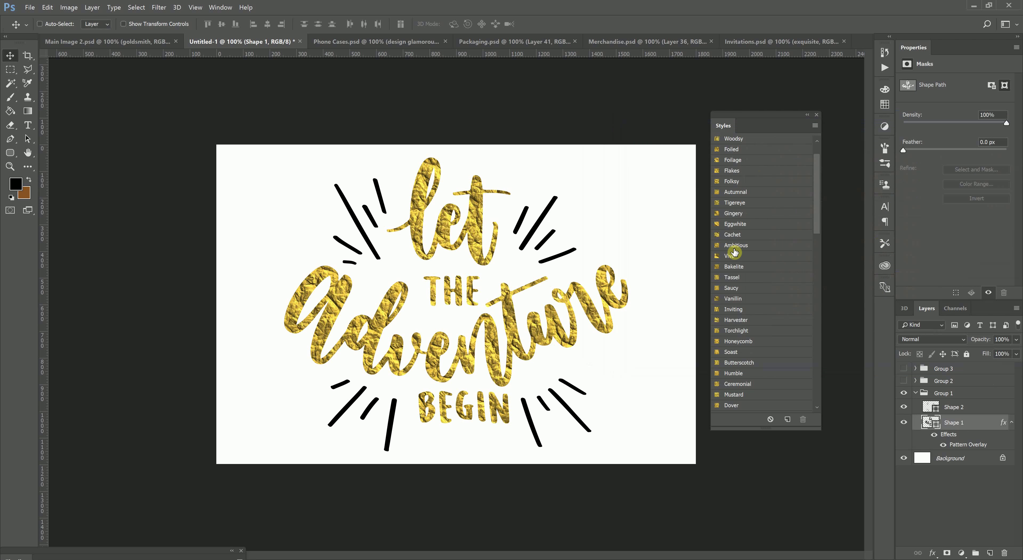
pyautogui.click(755, 384)
# Step: Try the Inviting and Harvester gold styles on the Shape 1 lettering
pyautogui.scroll(-2, 766, 349)
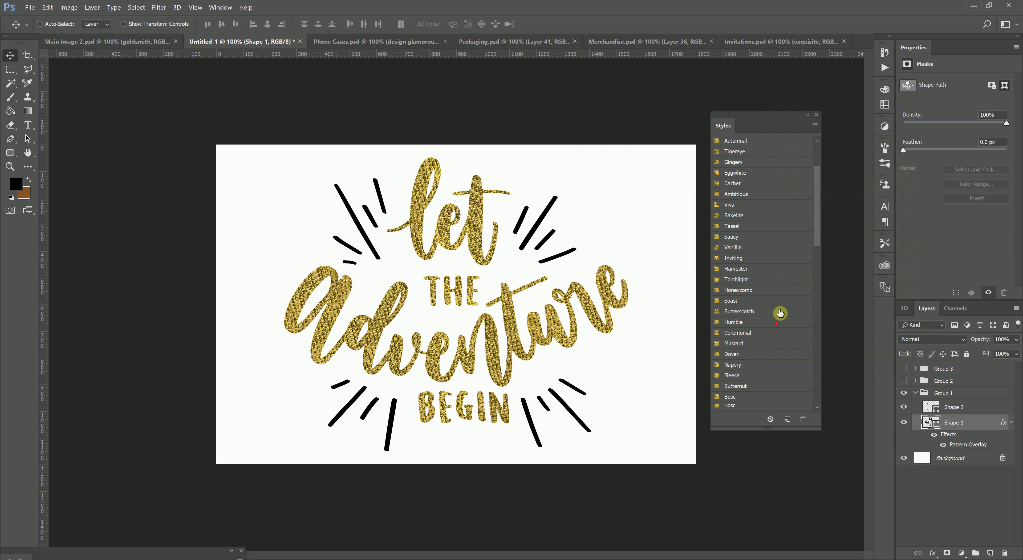
pyautogui.click(772, 274)
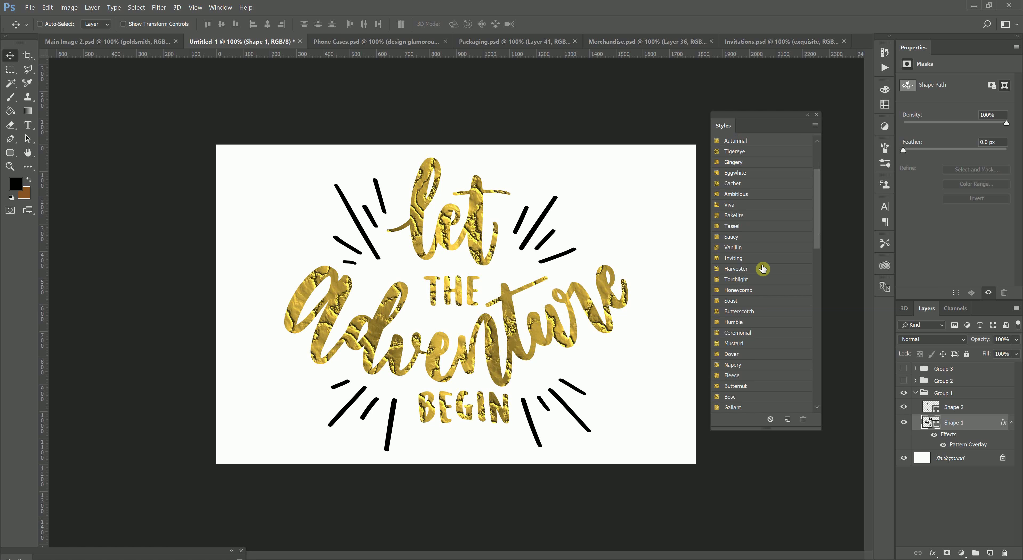
pyautogui.click(769, 256)
pyautogui.click(748, 252)
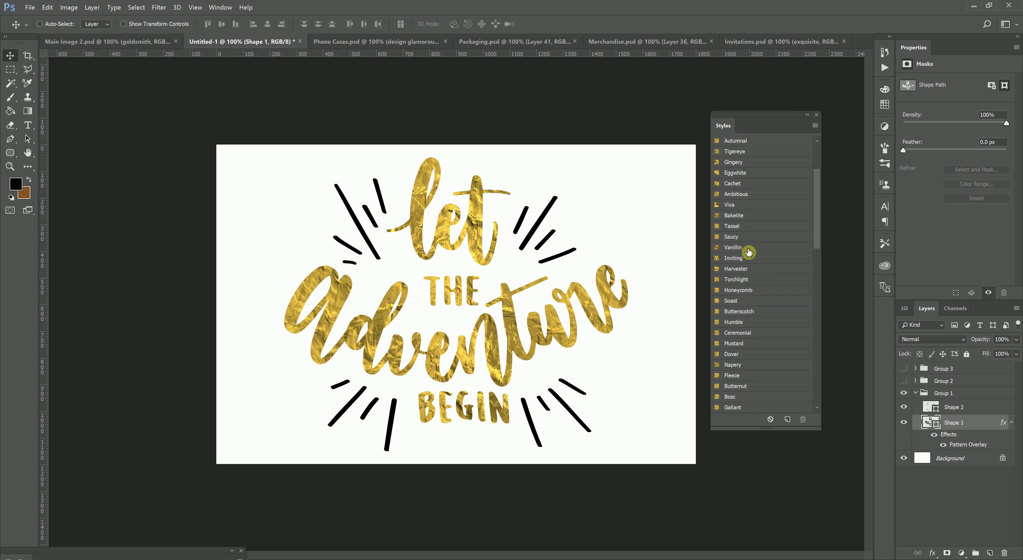
pyautogui.click(747, 257)
pyautogui.click(746, 269)
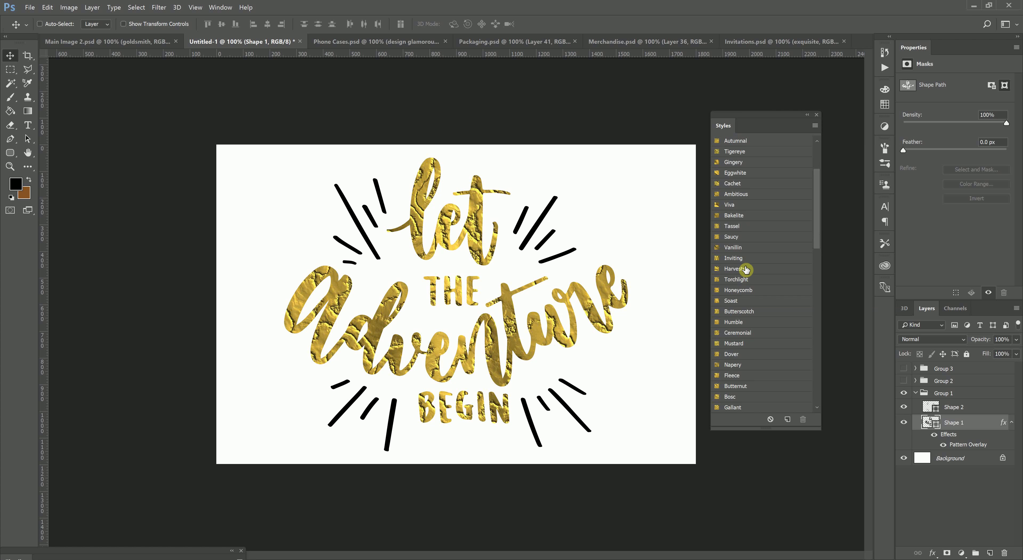
# Step: Compare the Ceremonial, Butterscotch and Honeycomb styles on Shape 1 and apply the Harvester style
pyautogui.click(737, 330)
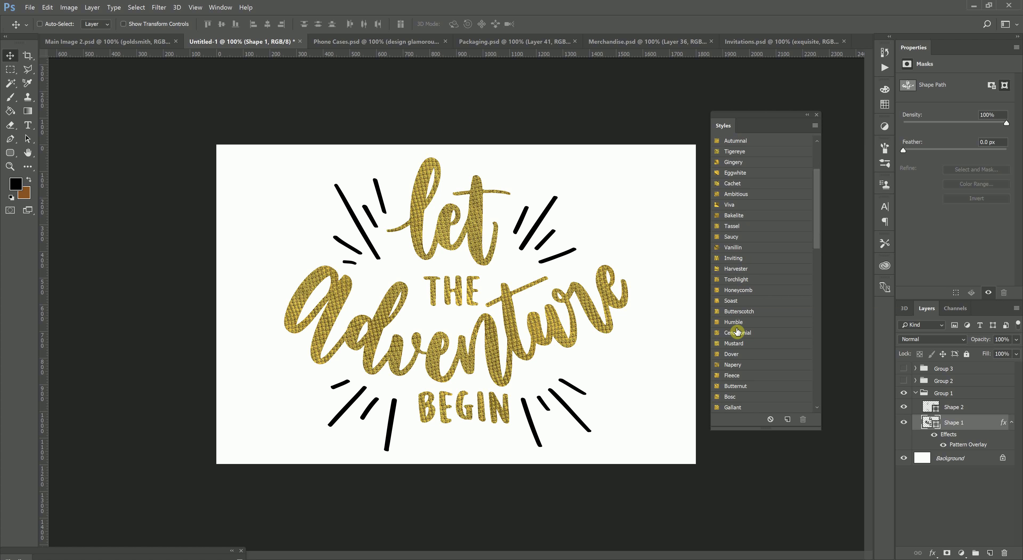
pyautogui.click(739, 312)
pyautogui.click(745, 291)
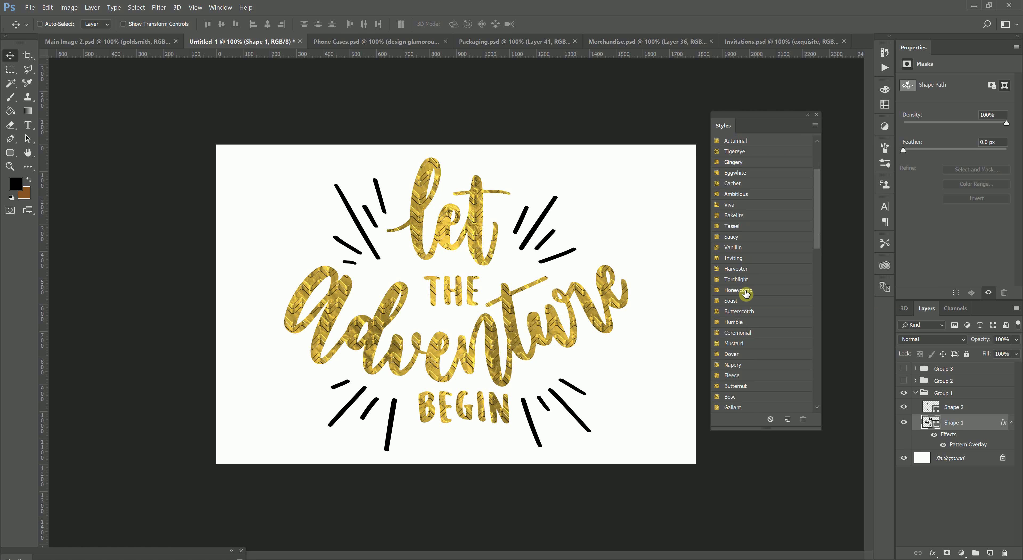
pyautogui.click(753, 272)
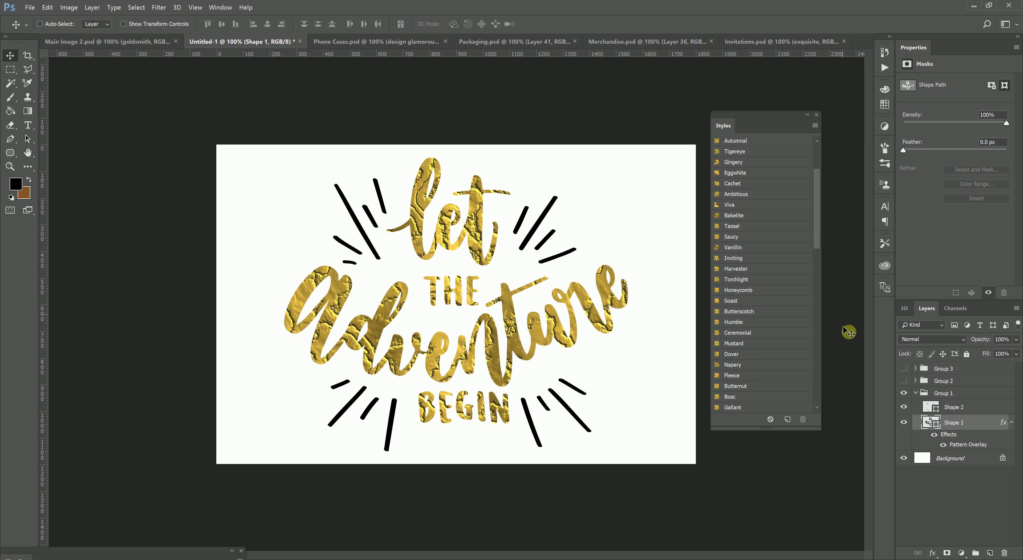
# Step: Open Shape 1's Pattern Overlay settings, move the dialog off the lettering and set the pattern scale to 50%
pyautogui.doubleClick(950, 447)
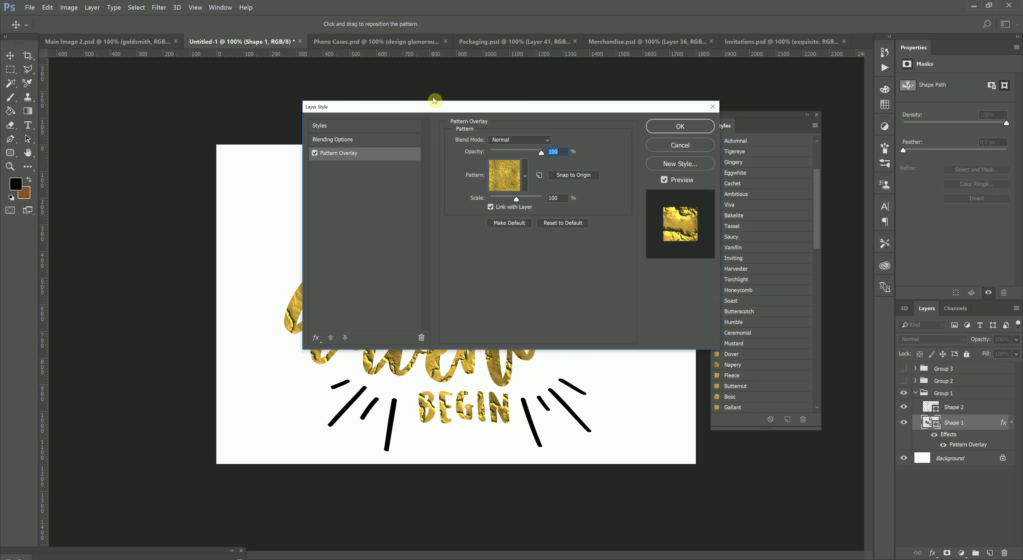
pyautogui.moveTo(402, 108); pyautogui.dragTo(687, 130)
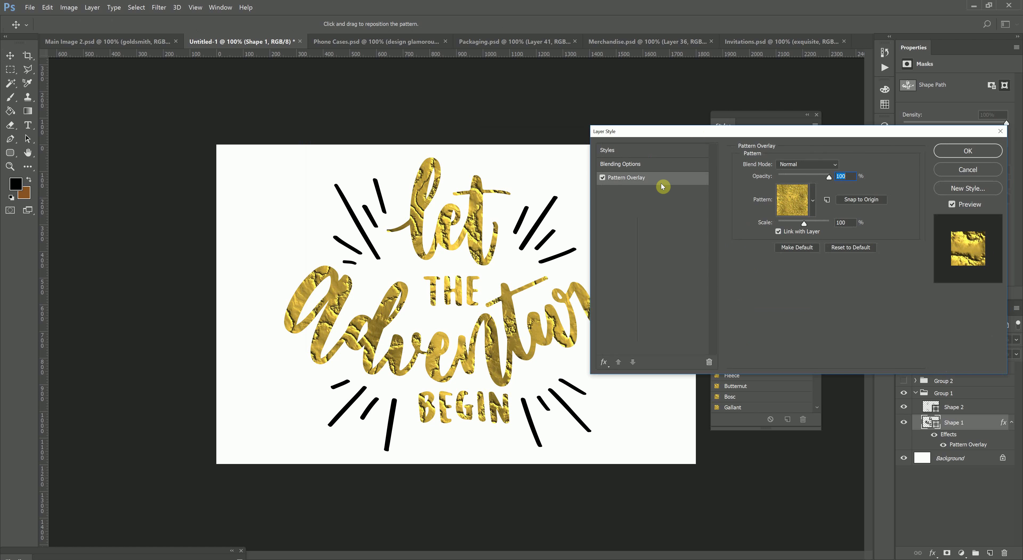
pyautogui.click(836, 222)
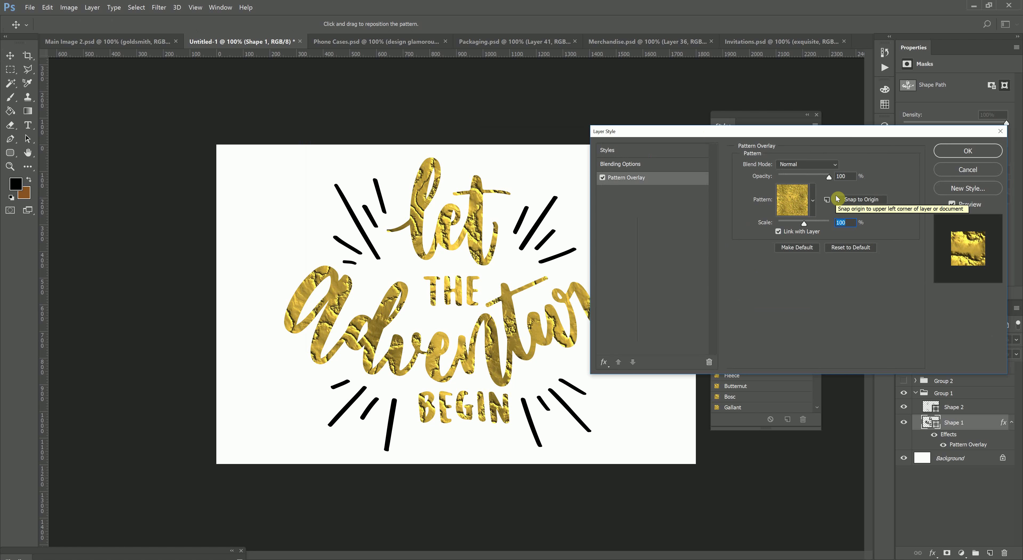
pyautogui.click(851, 223)
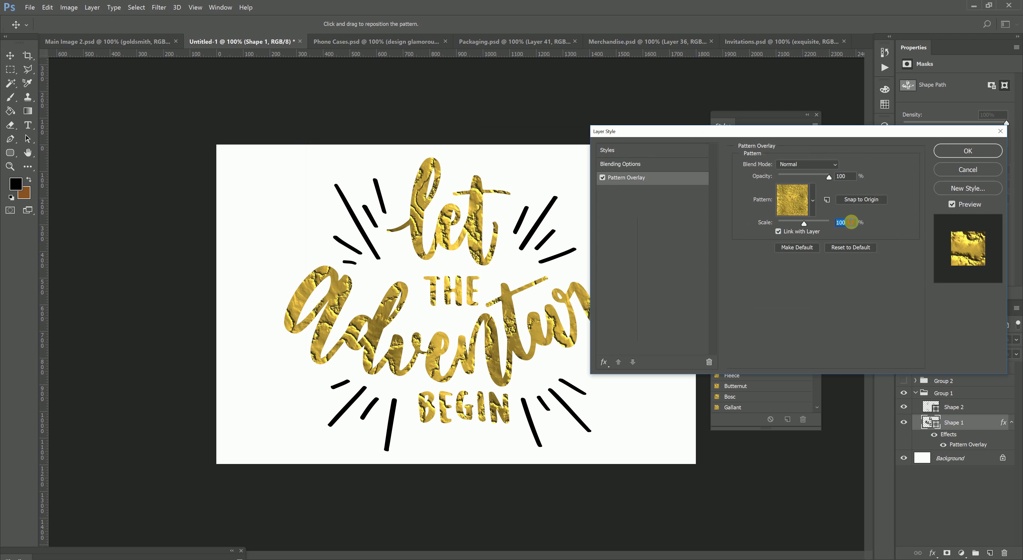
pyautogui.click(744, 196)
pyautogui.write('50')
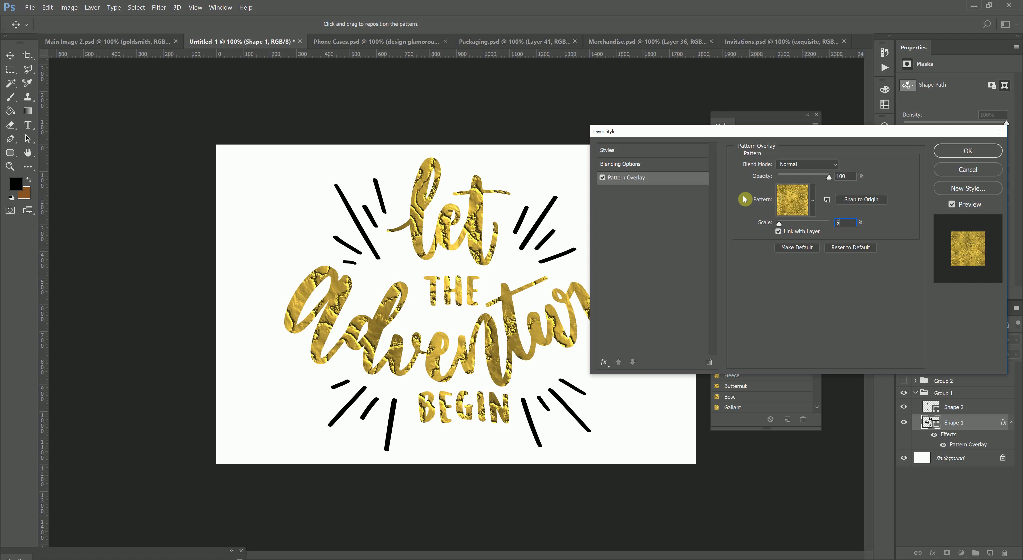
# Step: Try smaller pattern scales of 25%, 10%, 5% and 1% on the Shape 1 gold texture
pyautogui.press('BackSpace')
pyautogui.press('BackSpace')
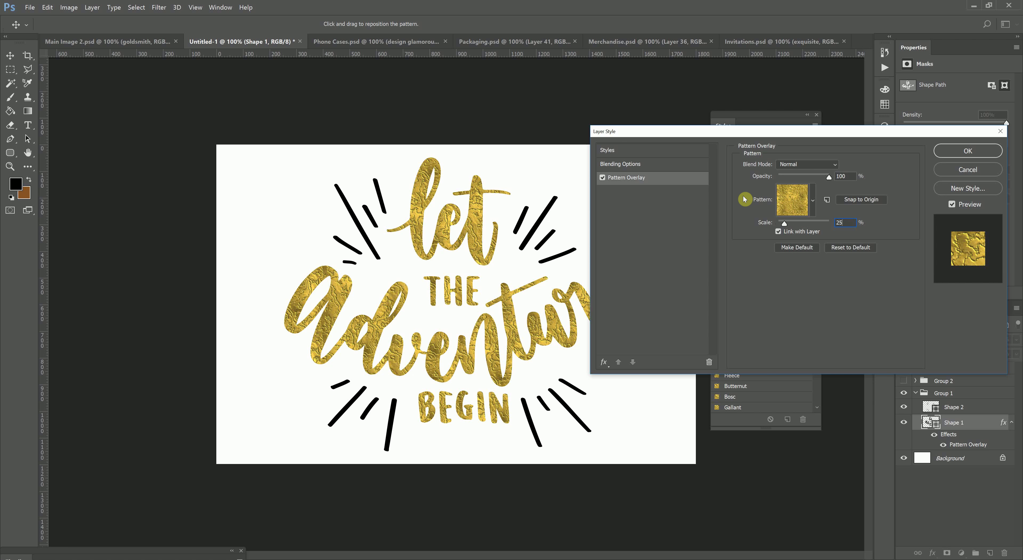
pyautogui.write('10')
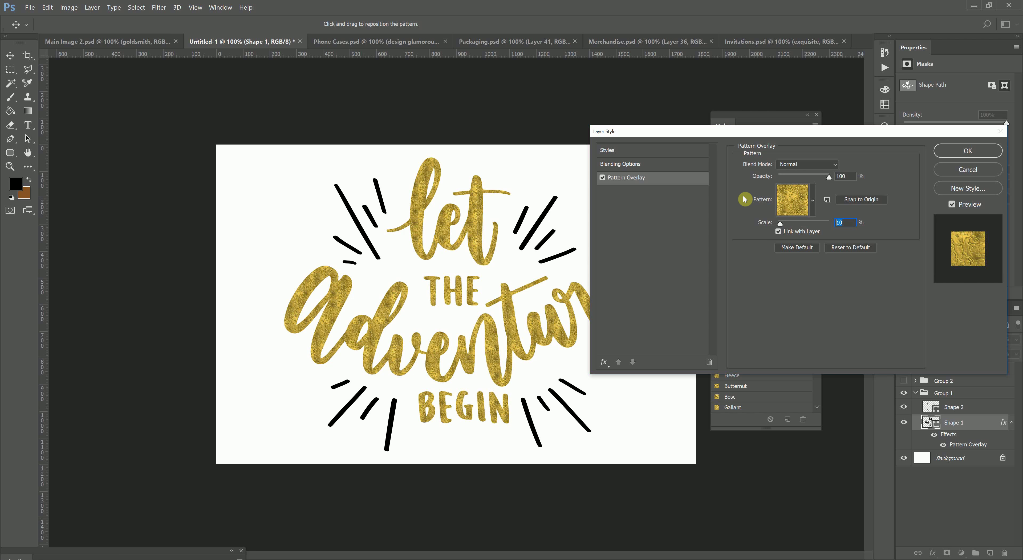
pyautogui.press('BackSpace')
pyautogui.write('5')
pyautogui.press('BackSpace')
pyautogui.write('1')
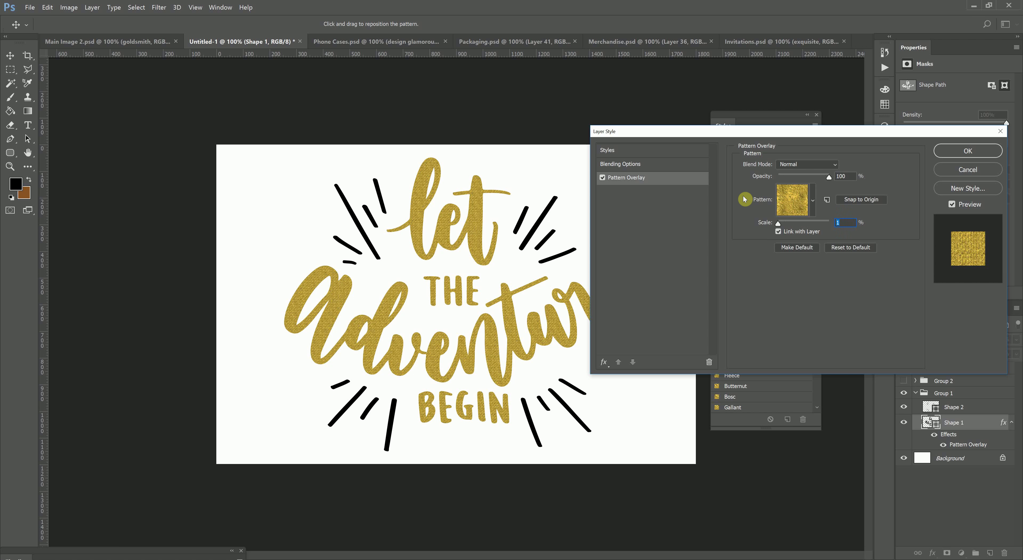
pyautogui.write('10')
# Step: Compare pattern scales of 60%, 70%, 80%, 90% and 100% on the lettering and return the scale to 50%
pyautogui.write('60')
pyautogui.hotkey('ctrl', '+')
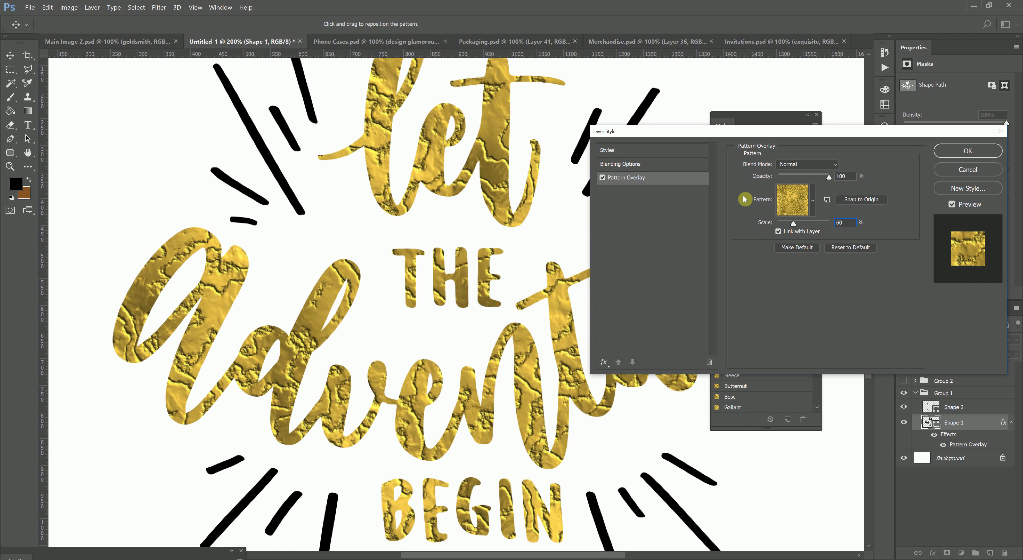
pyautogui.hotkey('ctrl', '-')
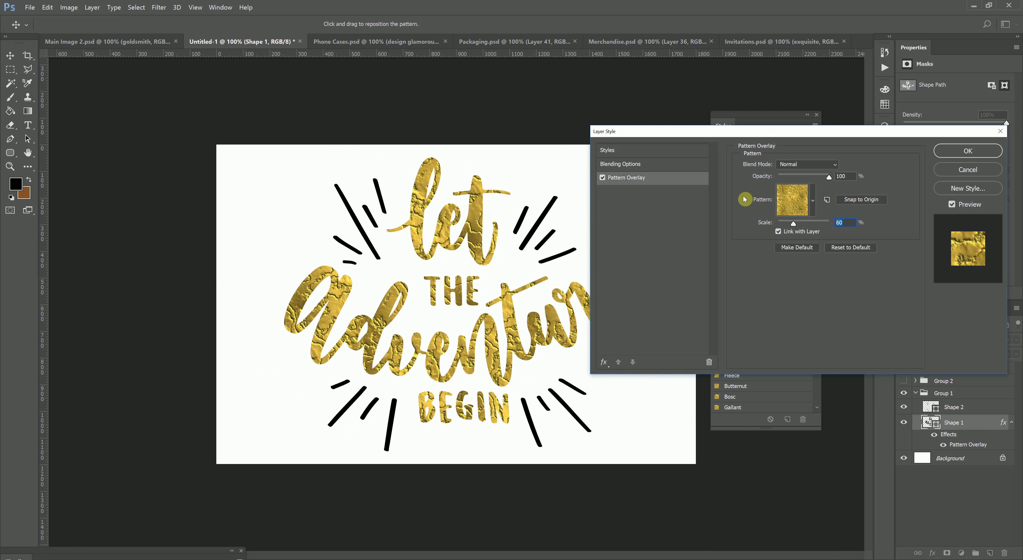
pyautogui.write('70')
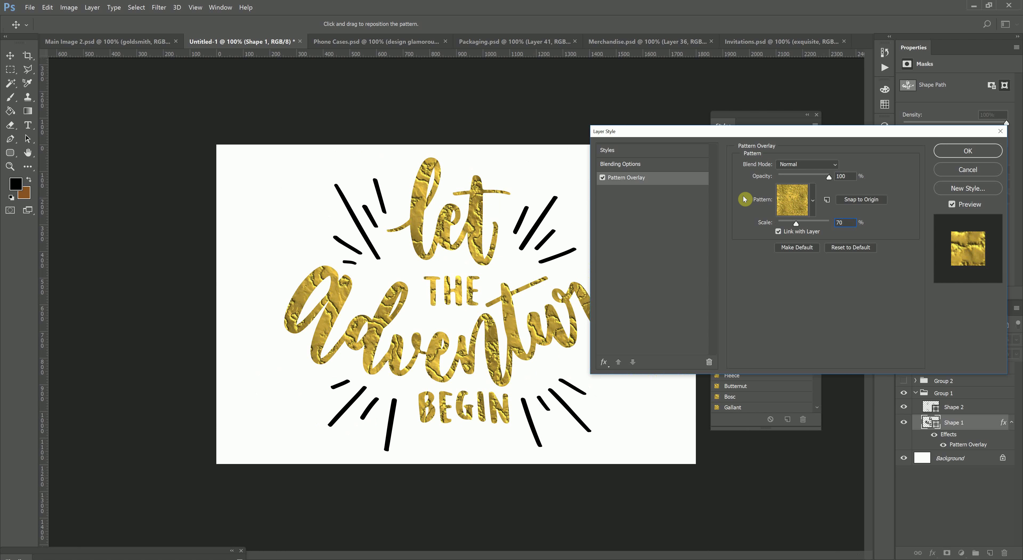
pyautogui.hotkey('shift', 'Up')
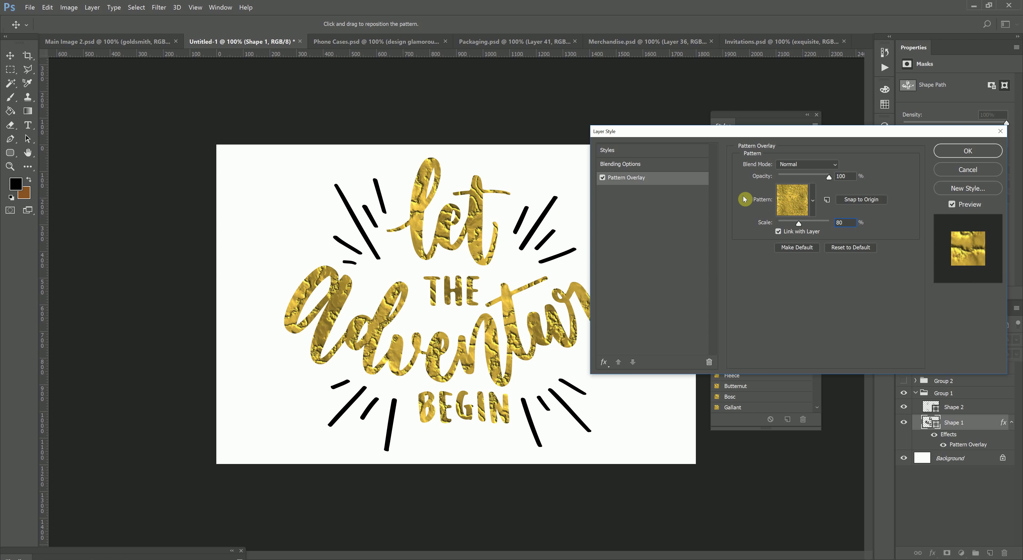
pyautogui.hotkey('shift', 'Up')
pyautogui.hotkey('shift', 'Up')
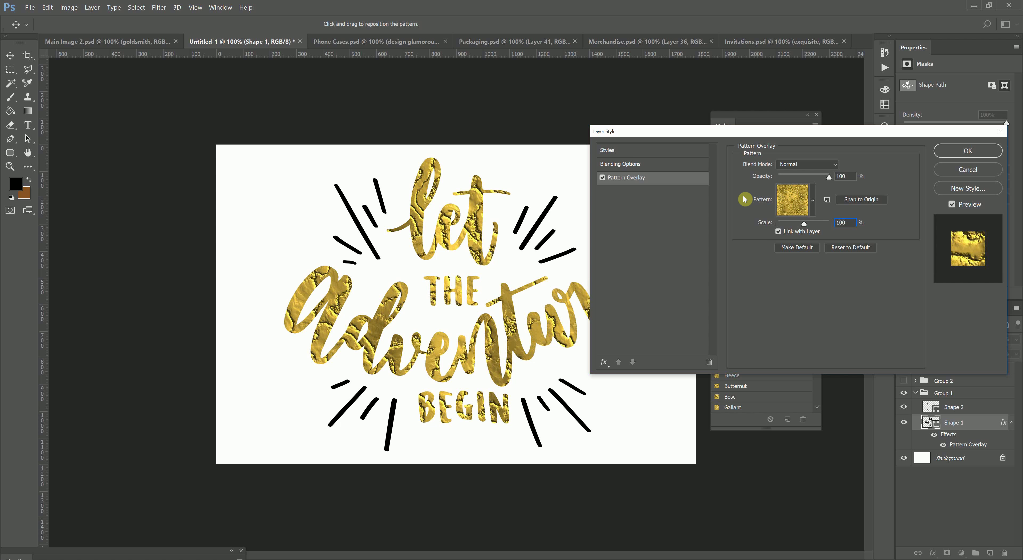
pyautogui.hotkey('ctrl', 'a')
pyautogui.write('50')
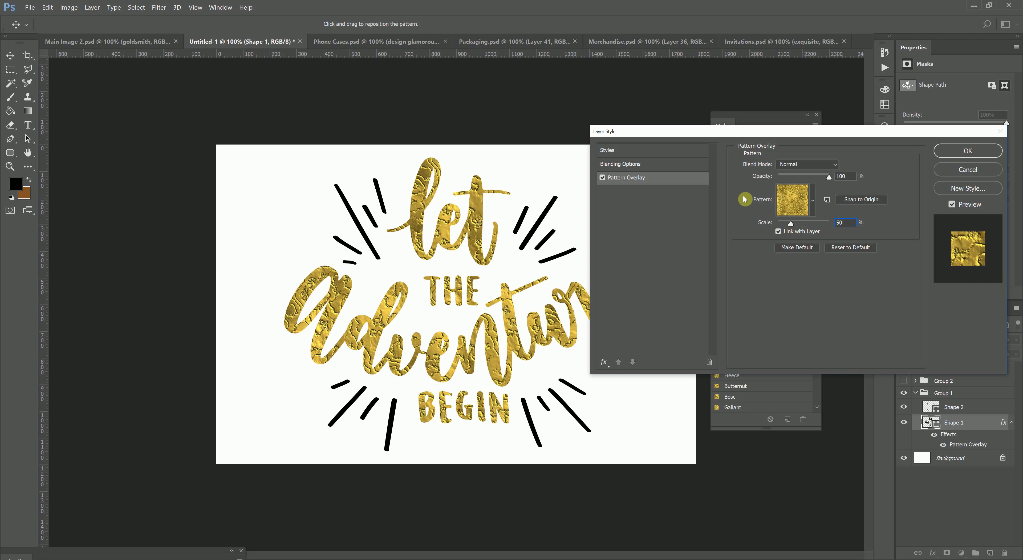
# Step: Examine the gold pattern swatches for the overlay and compare them with the loaded styles in Layer Style
pyautogui.click(802, 196)
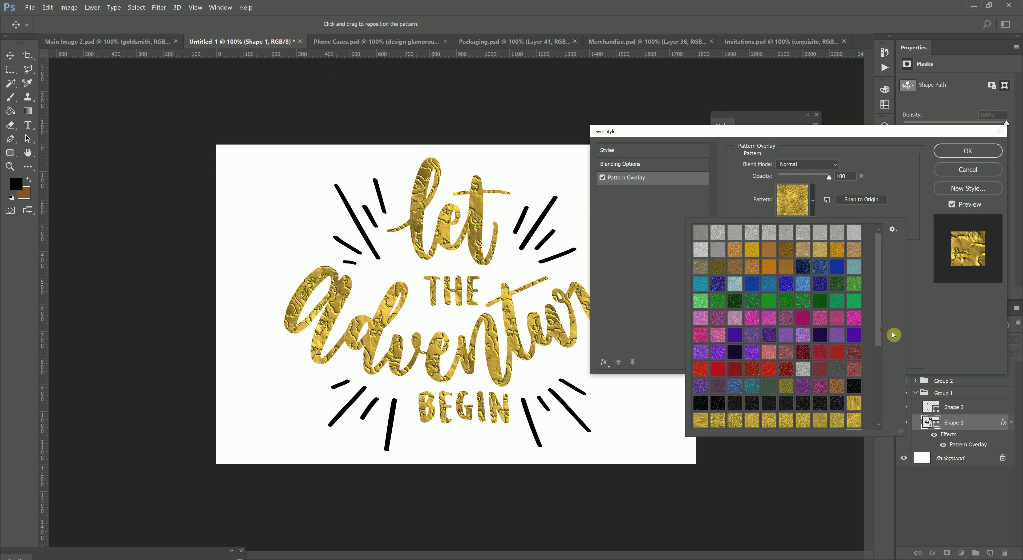
pyautogui.scroll(-5, 801, 326)
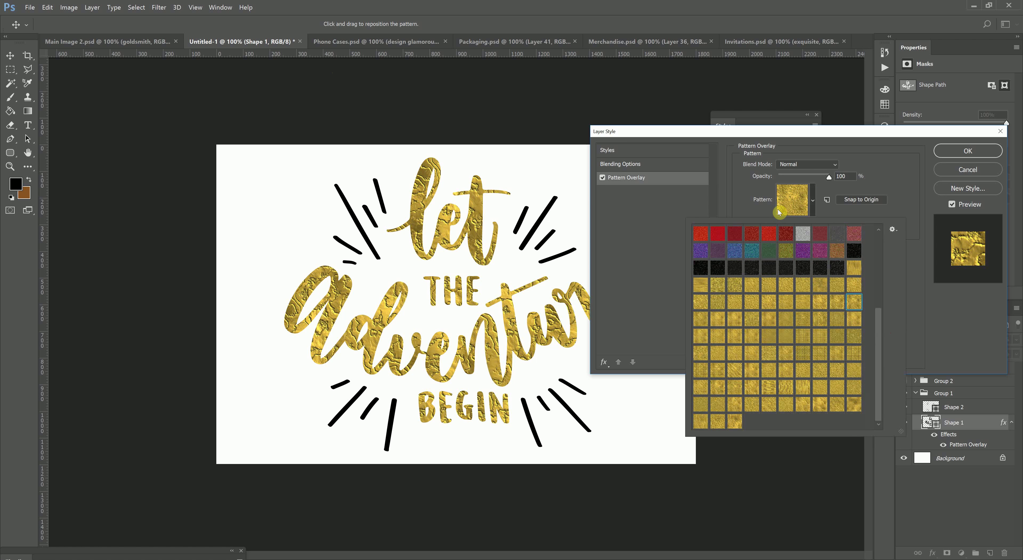
pyautogui.click(667, 156)
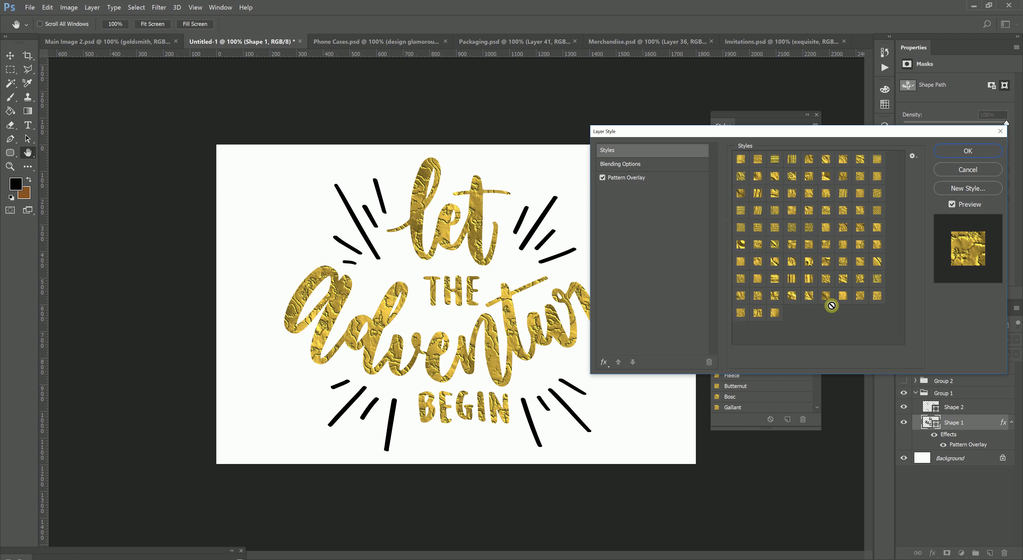
pyautogui.click(674, 184)
pyautogui.click(785, 202)
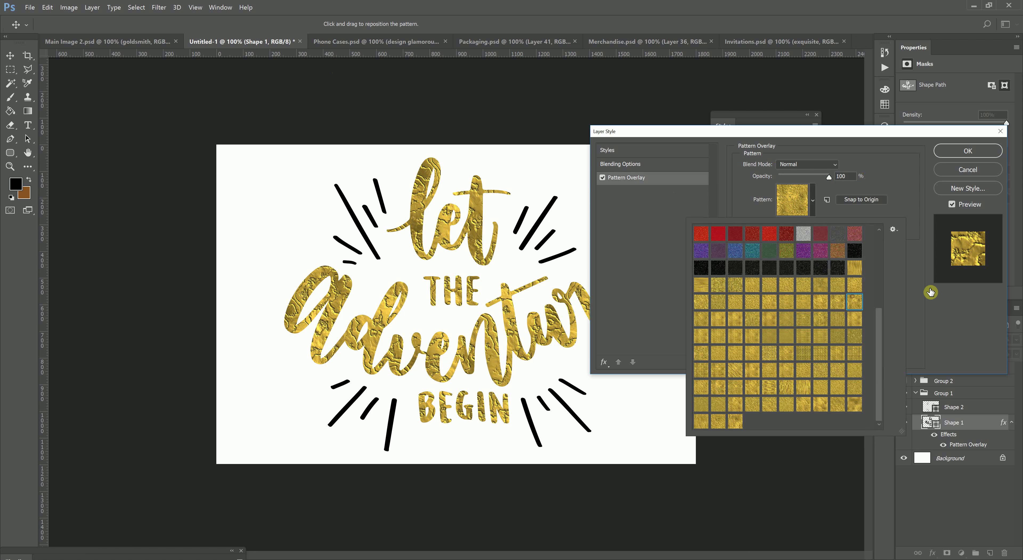
# Step: Try the chevron, wood-grain and swirl gold patterns in sequence on the Shape 1 lettering
pyautogui.press('Right')
pyautogui.press('Right')
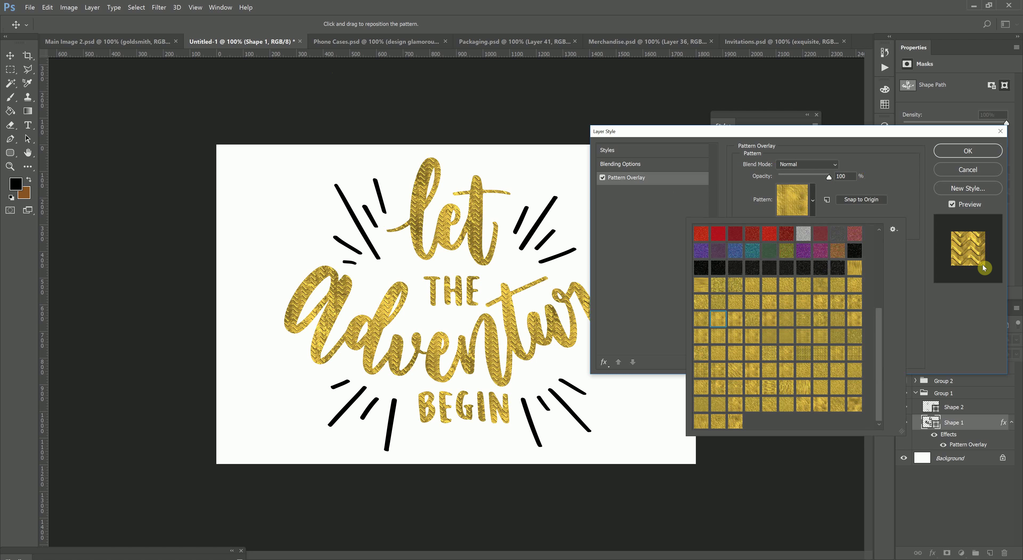
pyautogui.press('Right')
pyautogui.press('Right')
pyautogui.press('Right')
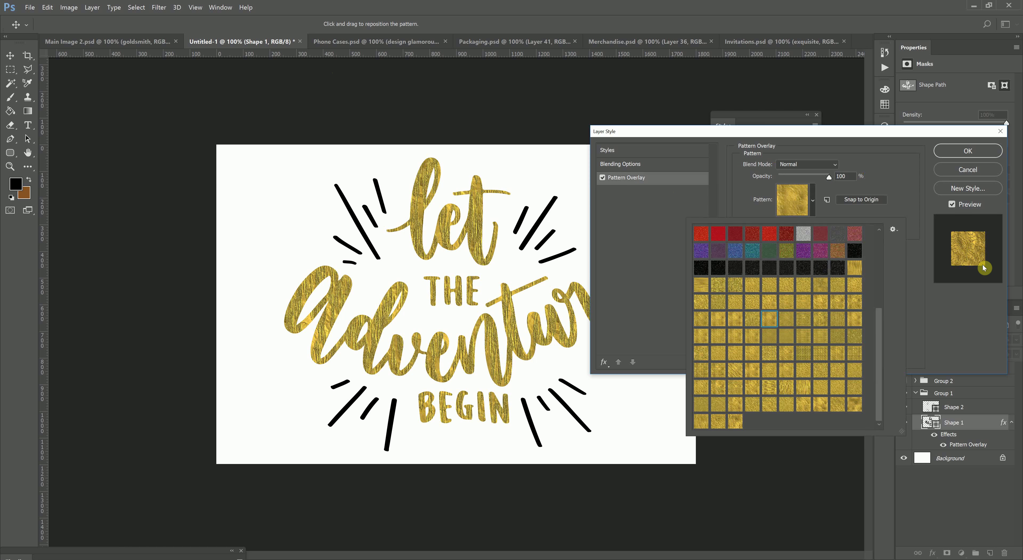
pyautogui.press('Right')
pyautogui.press('Right')
pyautogui.press('Right')
pyautogui.press('Right')
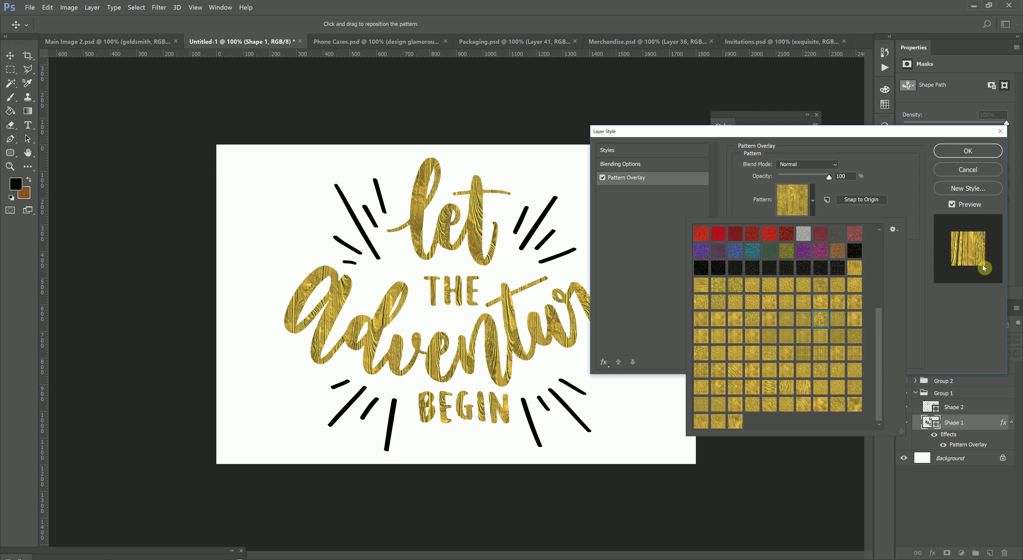
pyautogui.press('Left')
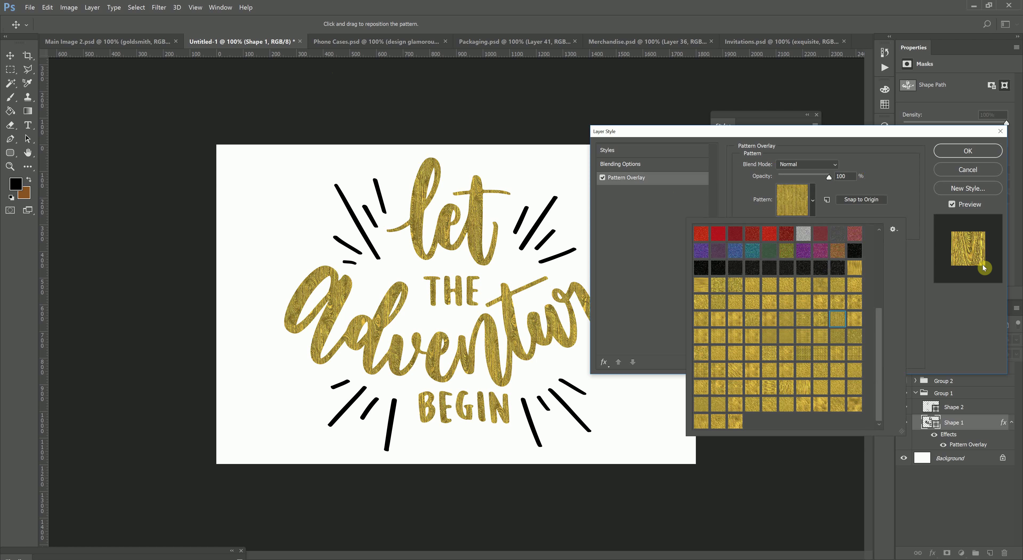
pyautogui.press('Right')
pyautogui.press('Left')
pyautogui.press('Right')
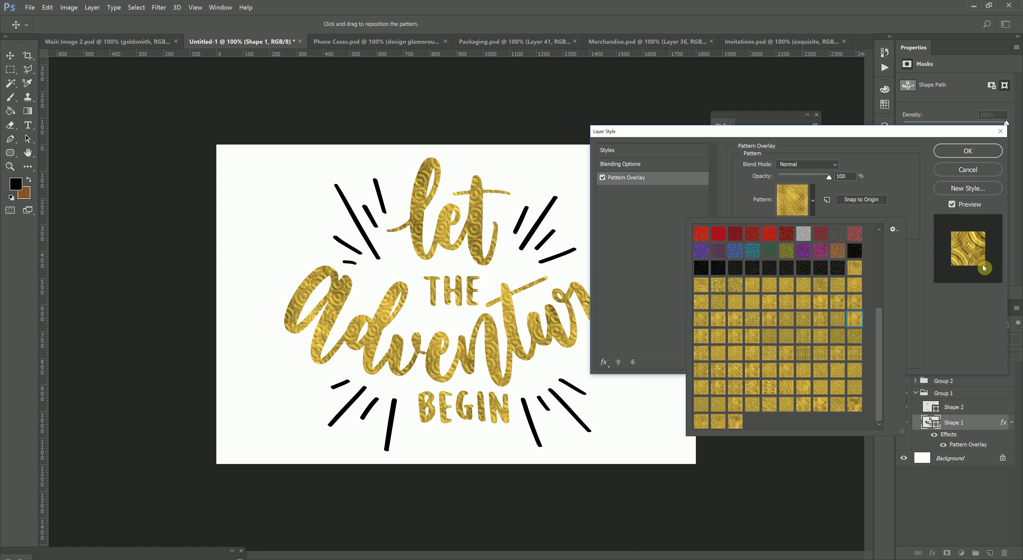
# Step: Choose the fine woven gold pattern for the overlay and set its scale to 100%
pyautogui.press('Right')
pyautogui.press('Right')
pyautogui.press('Right')
pyautogui.press('Right')
pyautogui.press('Right')
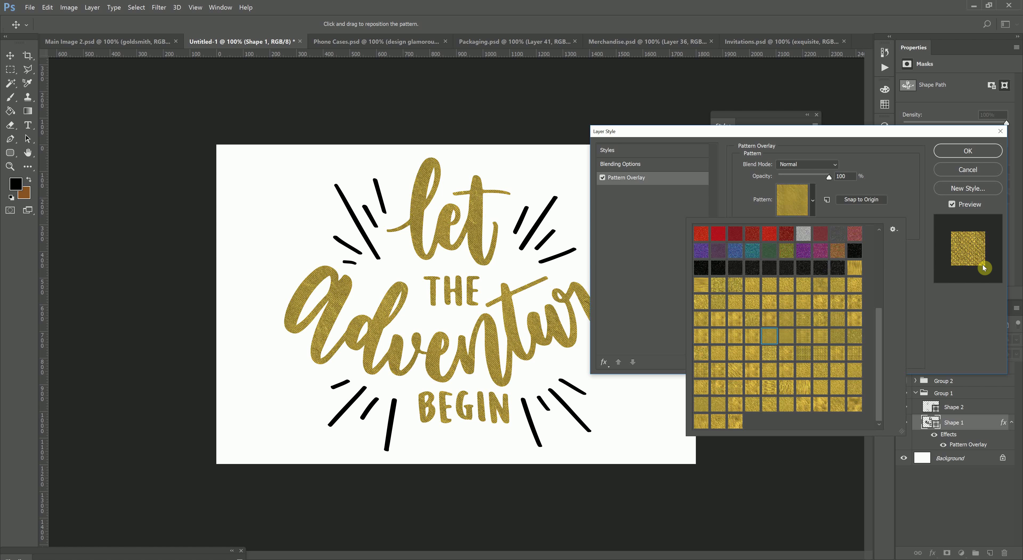
pyautogui.press('Return')
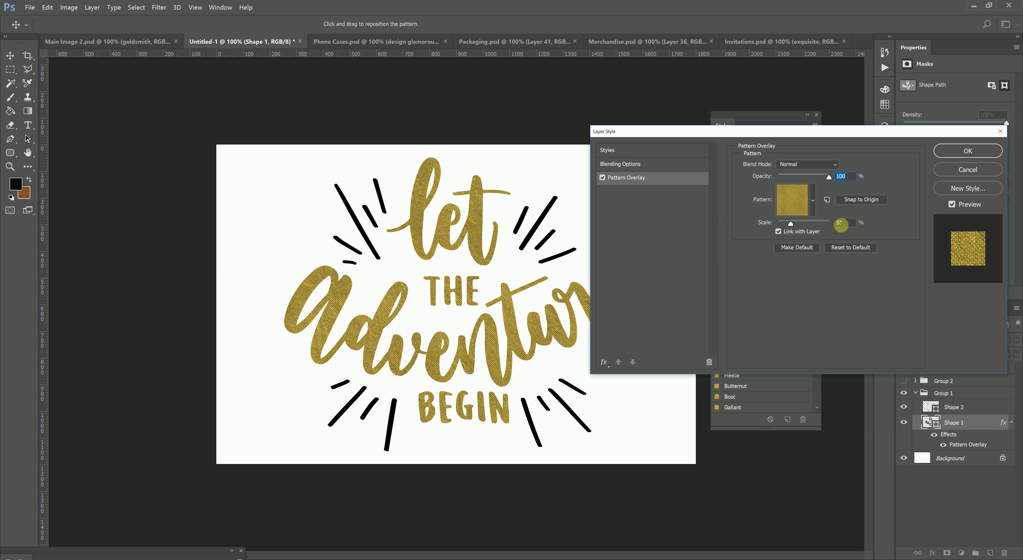
pyautogui.click(842, 223)
pyautogui.write('100')
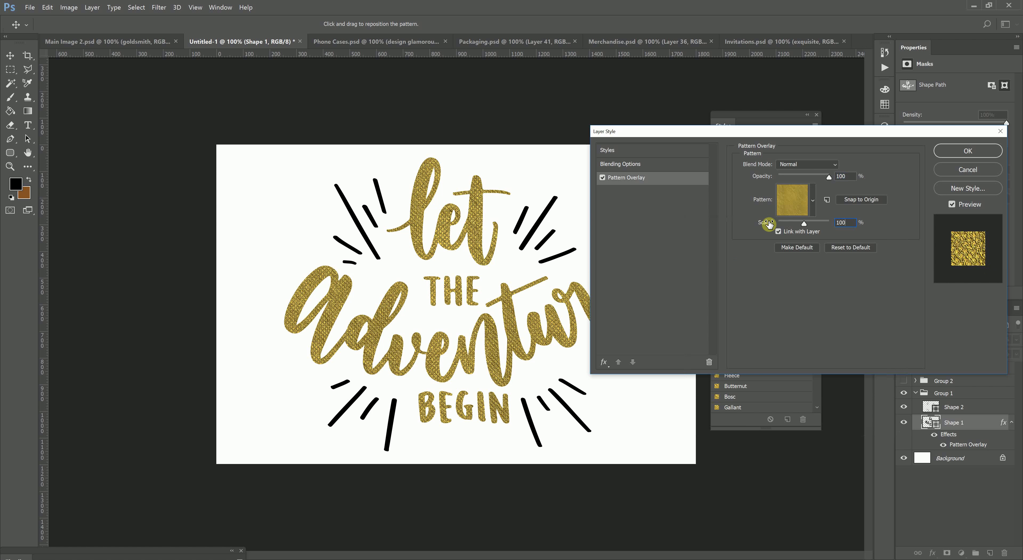
# Step: Try the coarse-weave, studded, rough, crumpled and pebbled gold patterns on the lettering at 100% scale
pyautogui.click(813, 200)
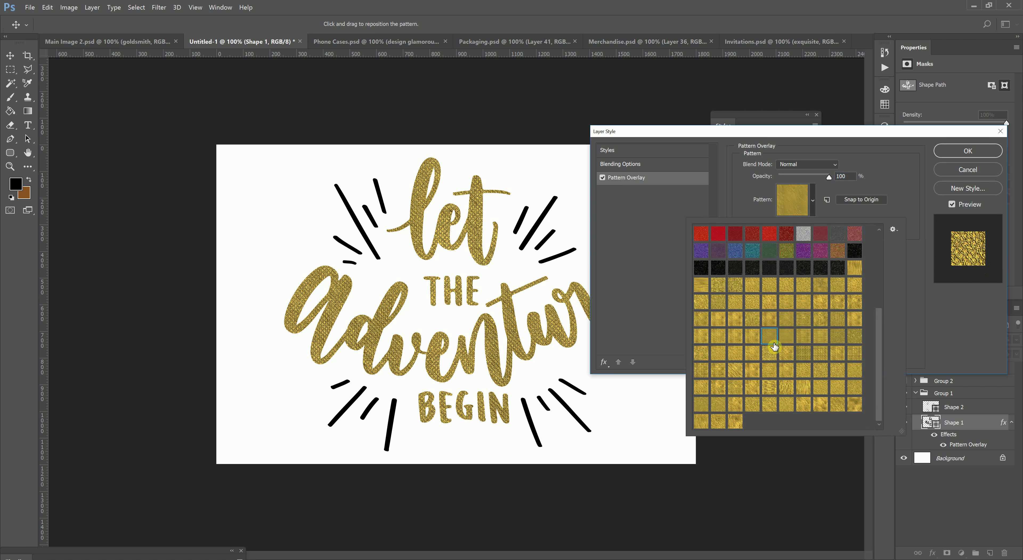
pyautogui.click(786, 336)
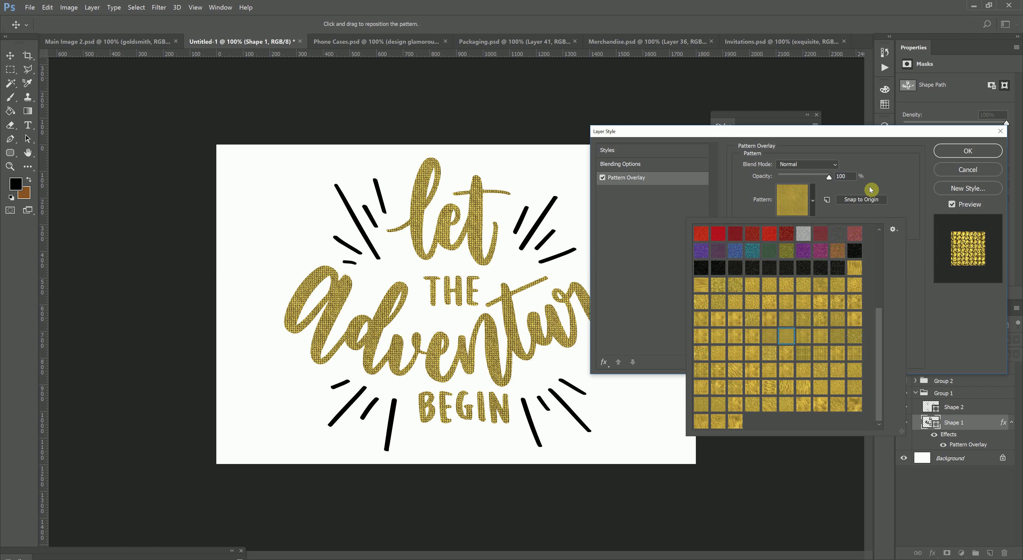
pyautogui.press('Right')
pyautogui.press('Right')
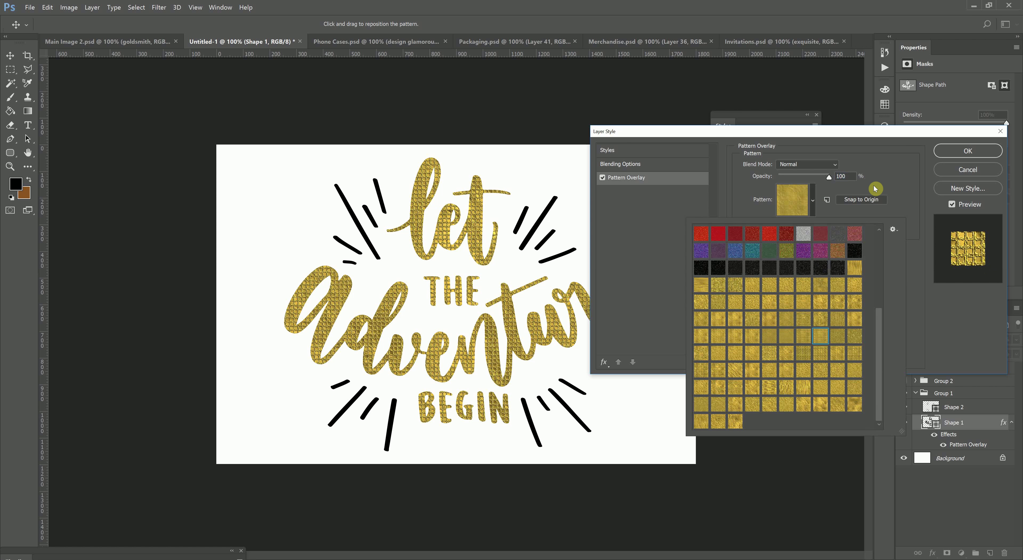
pyautogui.press('Right')
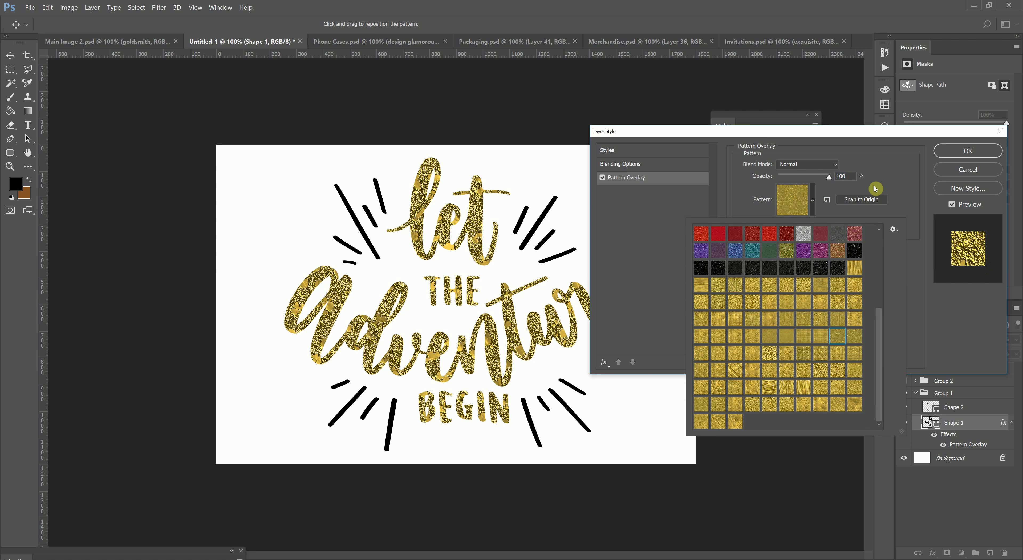
pyautogui.press('Right')
pyautogui.press('Right')
pyautogui.press('Right')
pyautogui.press('Right')
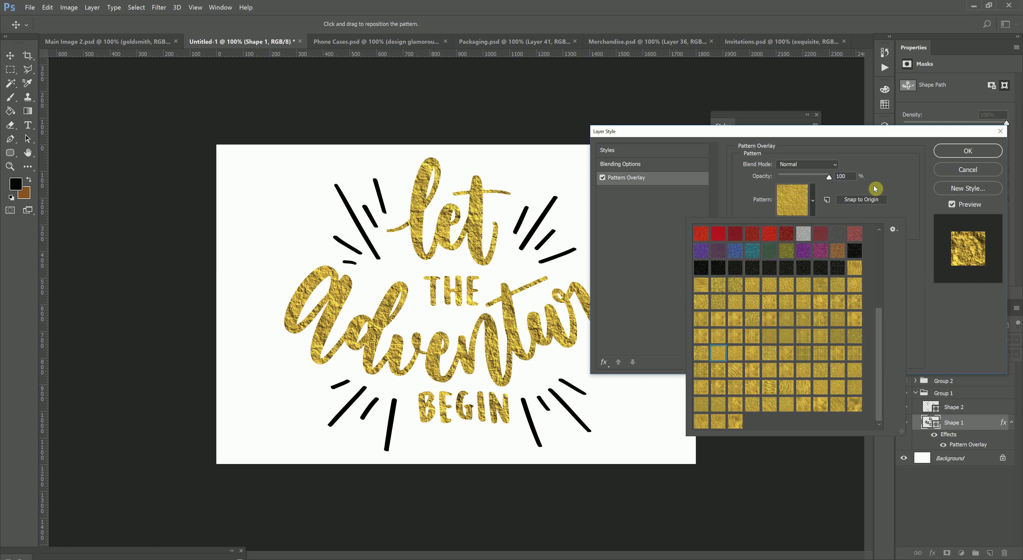
pyautogui.press('Right')
pyautogui.press('Right')
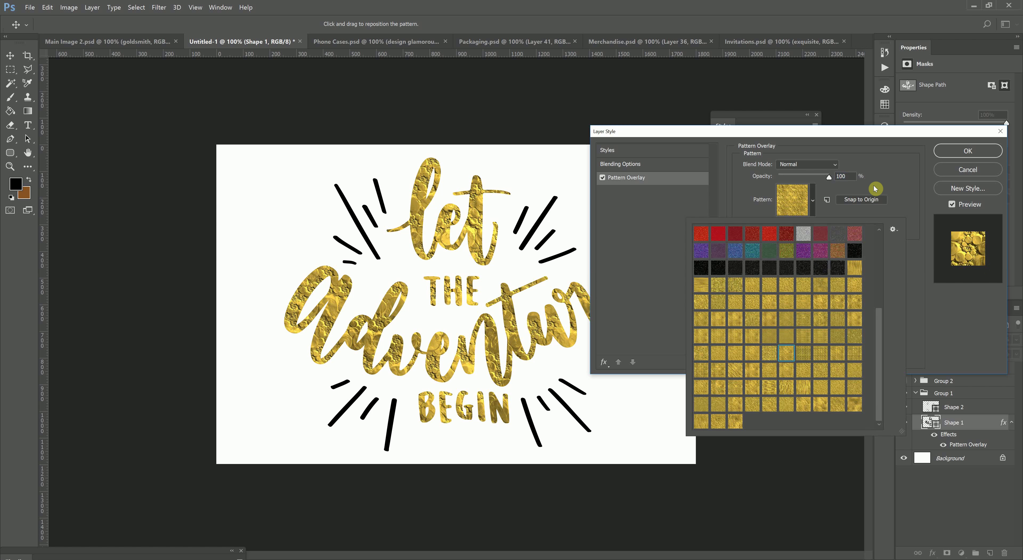
# Step: Try the triangular-facet, line-textured and angular embossed gold patterns on the Shape 1 lettering
pyautogui.press('Right')
pyautogui.press('Right')
pyautogui.press('Right')
pyautogui.press('Right')
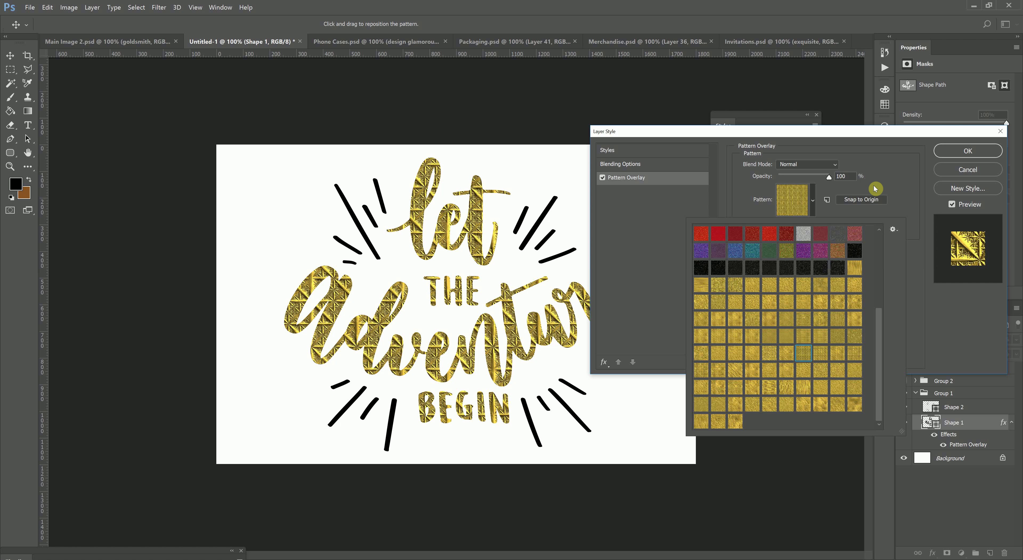
pyautogui.press('Right')
pyautogui.press('Right')
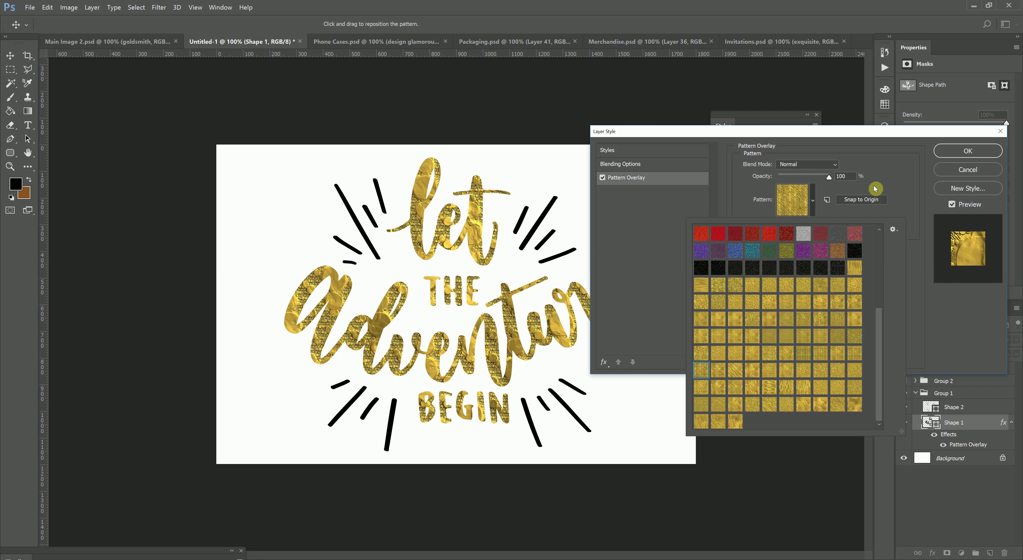
pyautogui.press('Left')
pyautogui.press('Left')
pyautogui.press('Right')
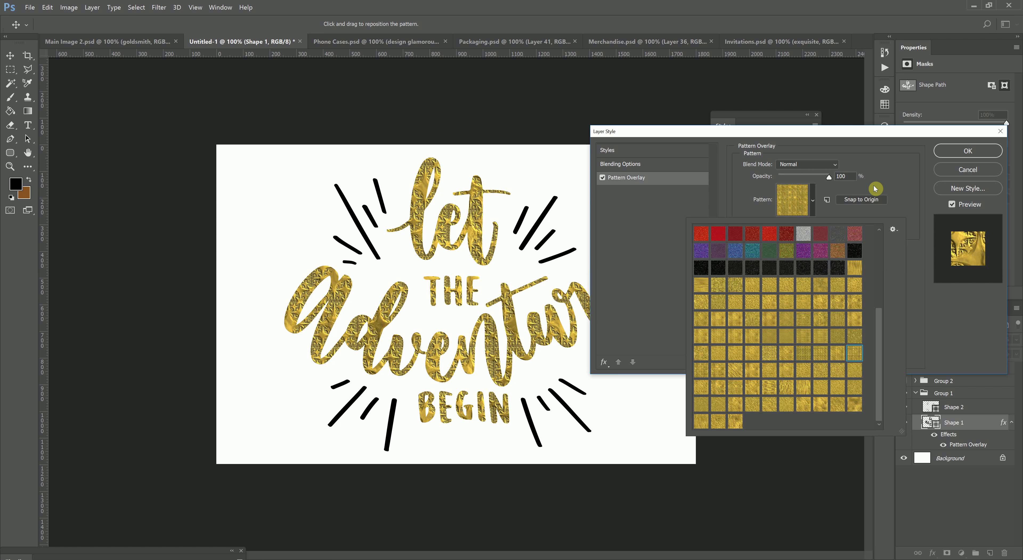
# Step: Try the crumpled-foil and lumpy rippled gold patterns on the Shape 1 lettering
pyautogui.press('Right')
pyautogui.press('Right')
pyautogui.press('Right')
pyautogui.press('Right')
pyautogui.press('Right')
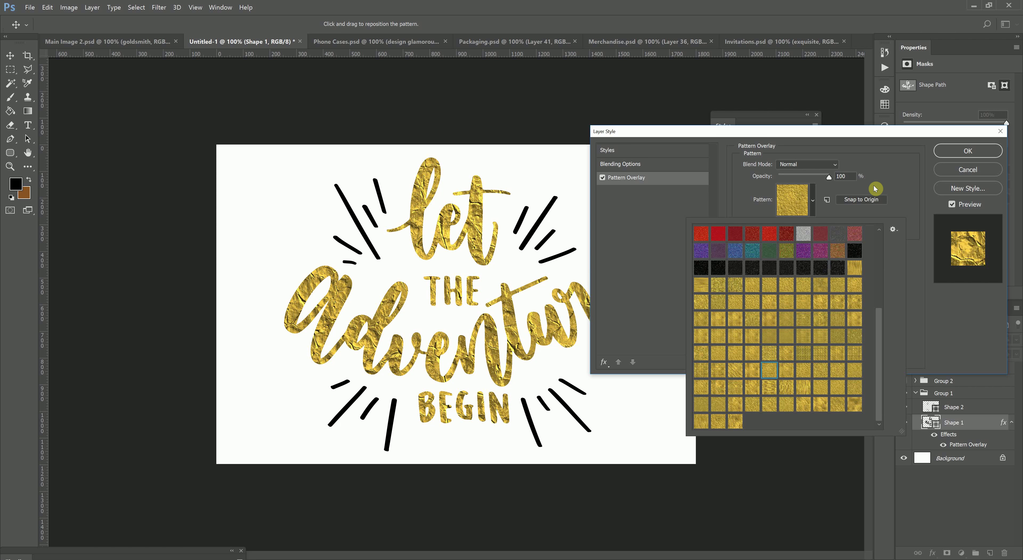
pyautogui.press('Right')
pyautogui.press('Right')
pyautogui.press('Right')
pyautogui.press('Right')
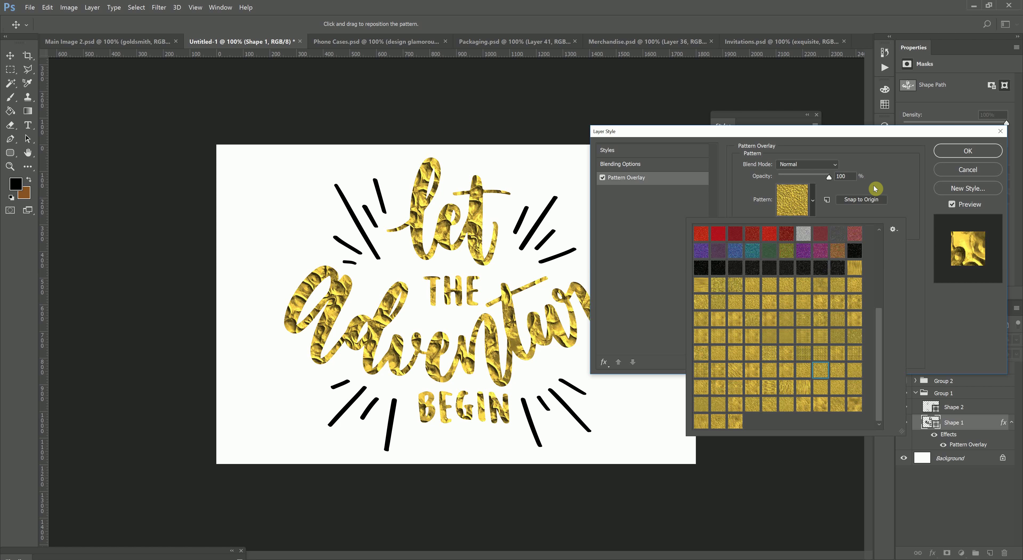
# Step: Choose the wavy-ridged gold pattern for the Shape 1 lettering, set its scale to 25% and accept the overlay
pyautogui.press('Right')
pyautogui.press('Right')
pyautogui.press('Right')
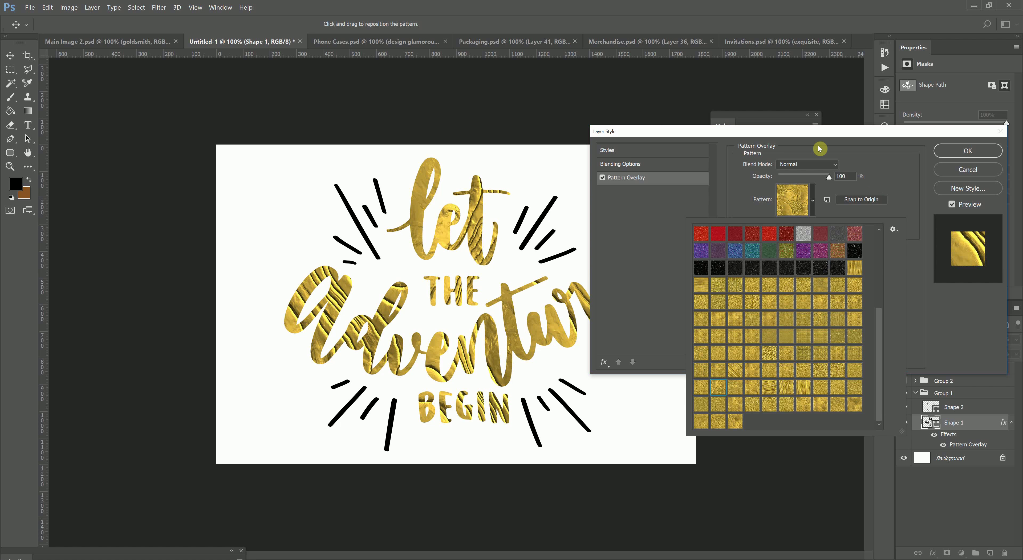
pyautogui.click(855, 146)
pyautogui.doubleClick(851, 222)
pyautogui.write('25')
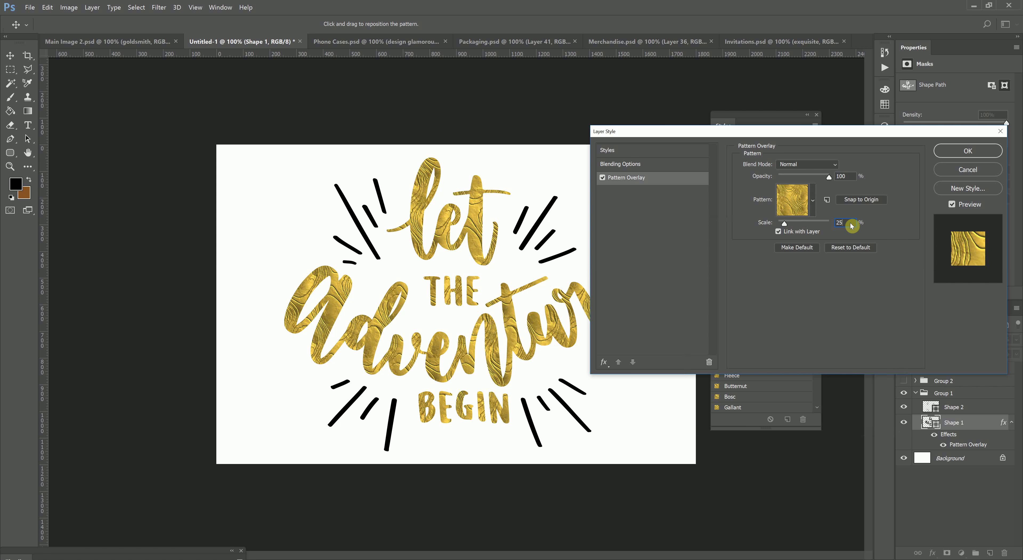
pyautogui.doubleClick(851, 222)
pyautogui.click(968, 150)
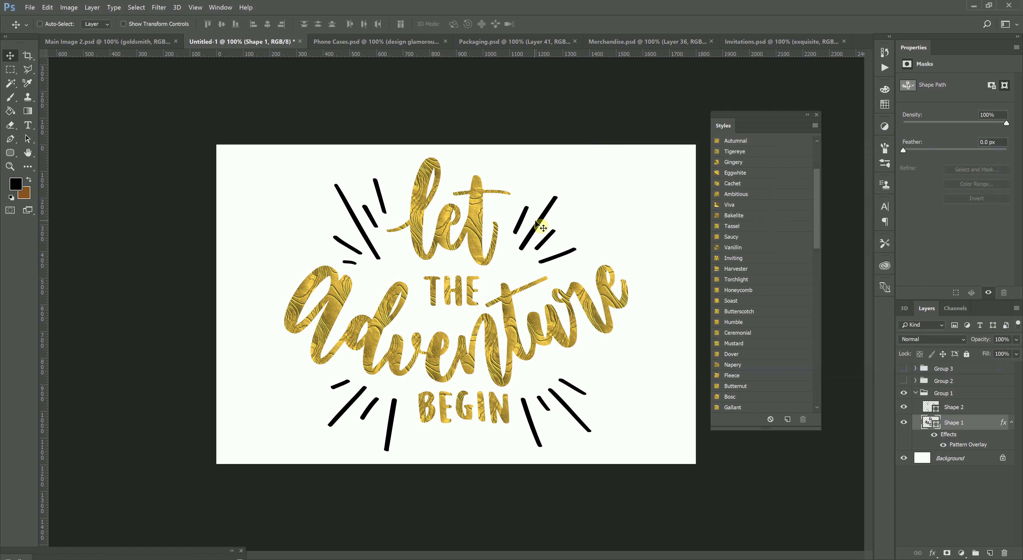
# Step: Open the blending options of the Shape 2 rays and enable a Pattern Overlay on them
pyautogui.rightClick(956, 406)
pyautogui.click(946, 67)
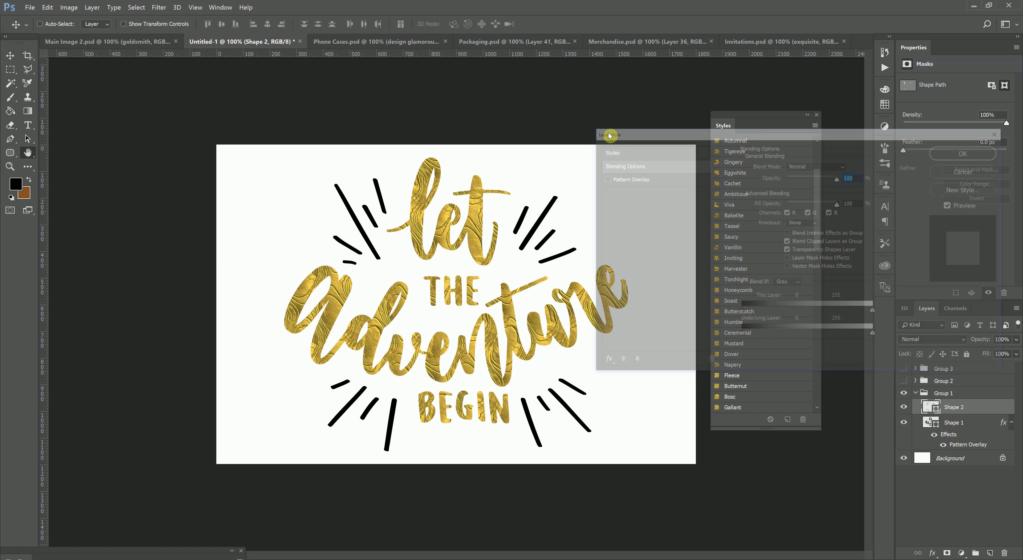
pyautogui.moveTo(653, 137); pyautogui.dragTo(693, 134)
pyautogui.click(679, 174)
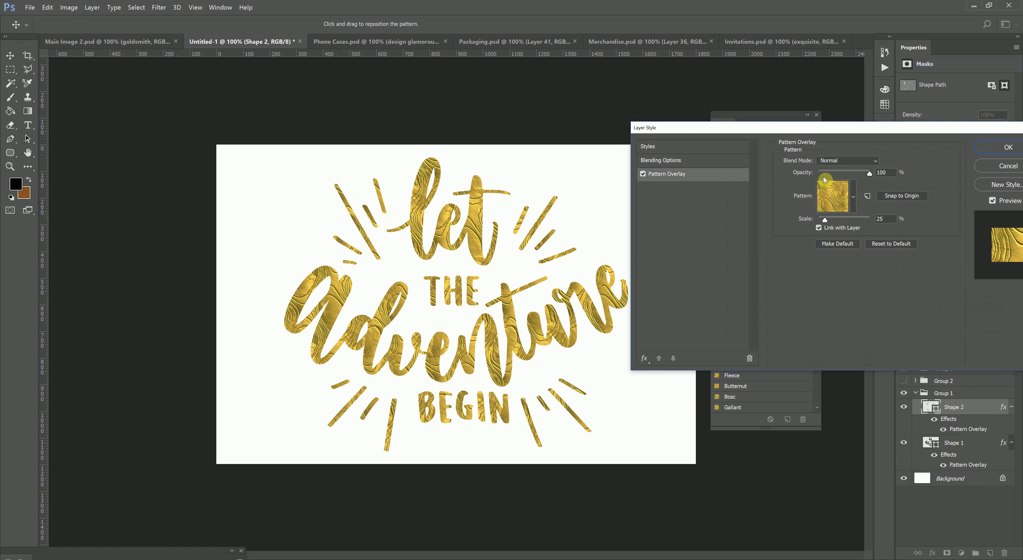
# Step: Give the Shape 2 rays a black glitter pattern at 100% scale and try another black glitter swatch
pyautogui.click(833, 195)
pyautogui.scroll(1, 834, 286)
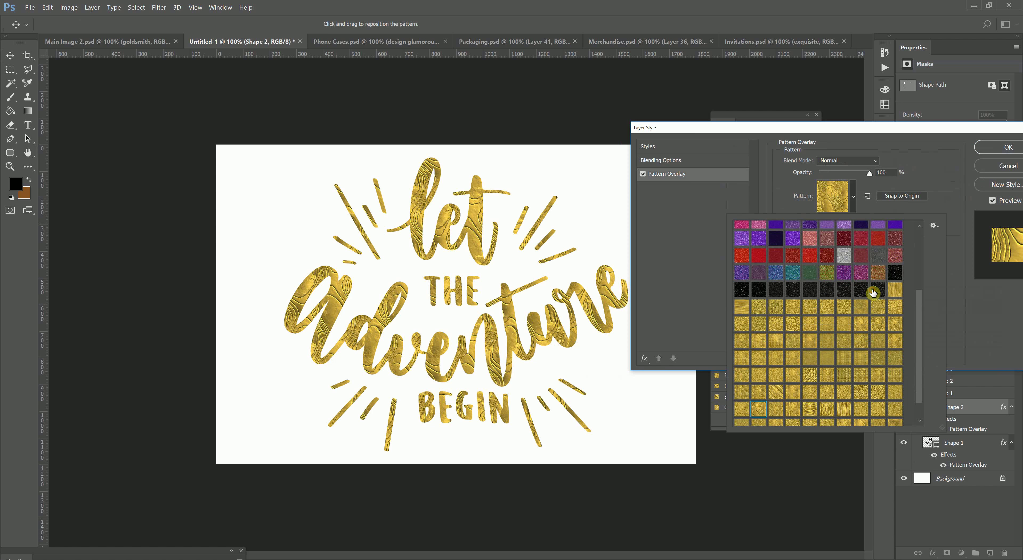
pyautogui.click(867, 292)
pyautogui.click(904, 207)
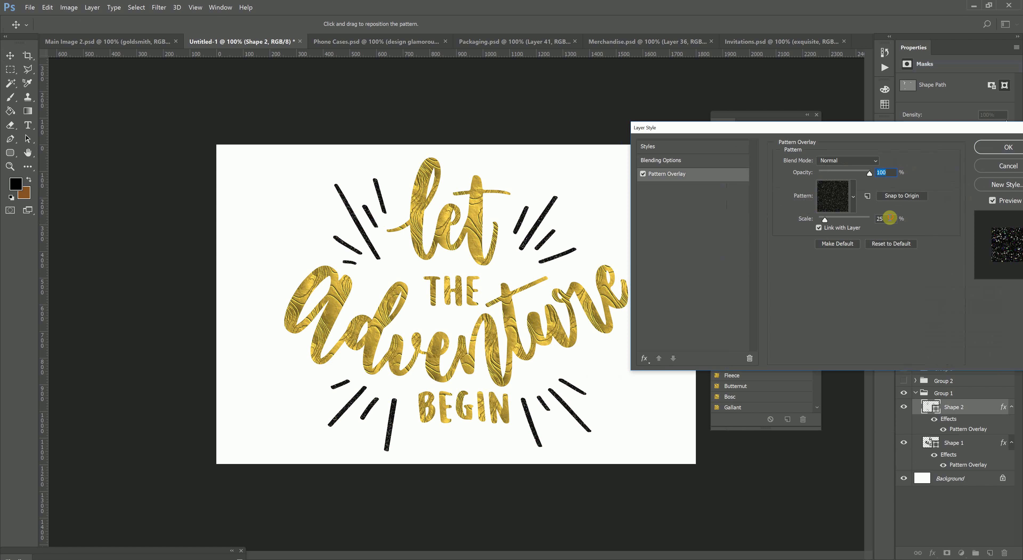
pyautogui.write('100')
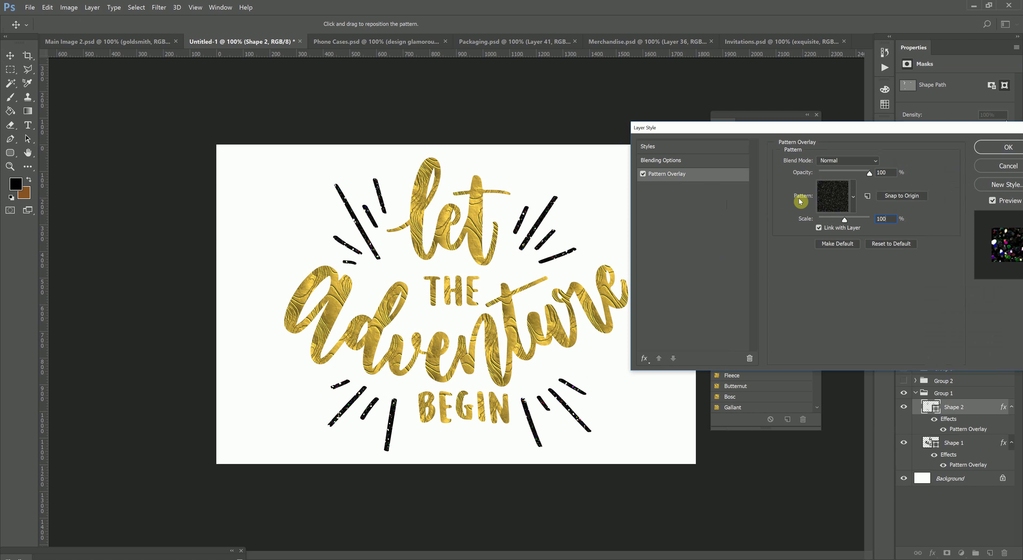
pyautogui.click(833, 195)
pyautogui.click(831, 290)
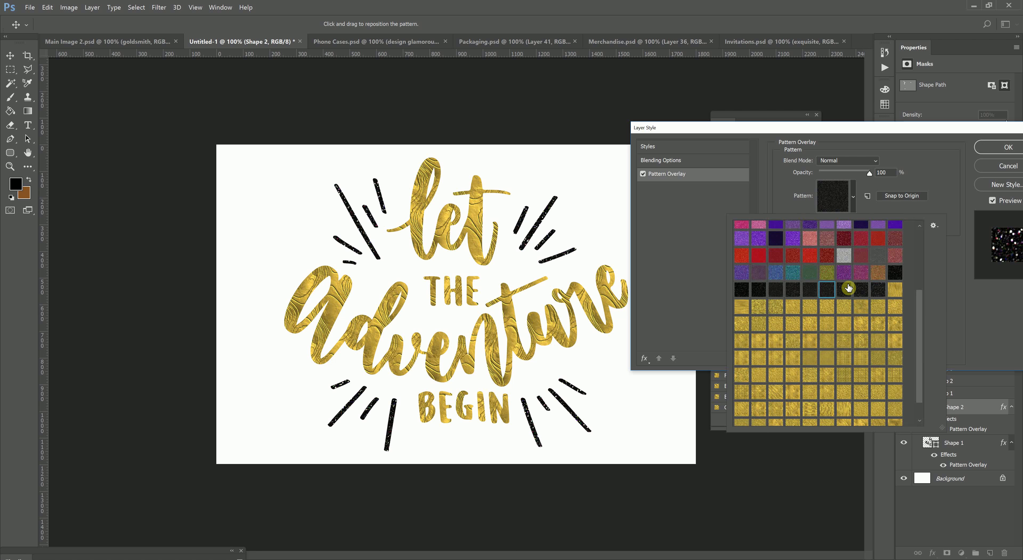
# Step: Try the red and dark green glitter patterns on the Shape 2 rays
pyautogui.scroll(3, 823, 297)
pyautogui.click(793, 305)
pyautogui.click(776, 306)
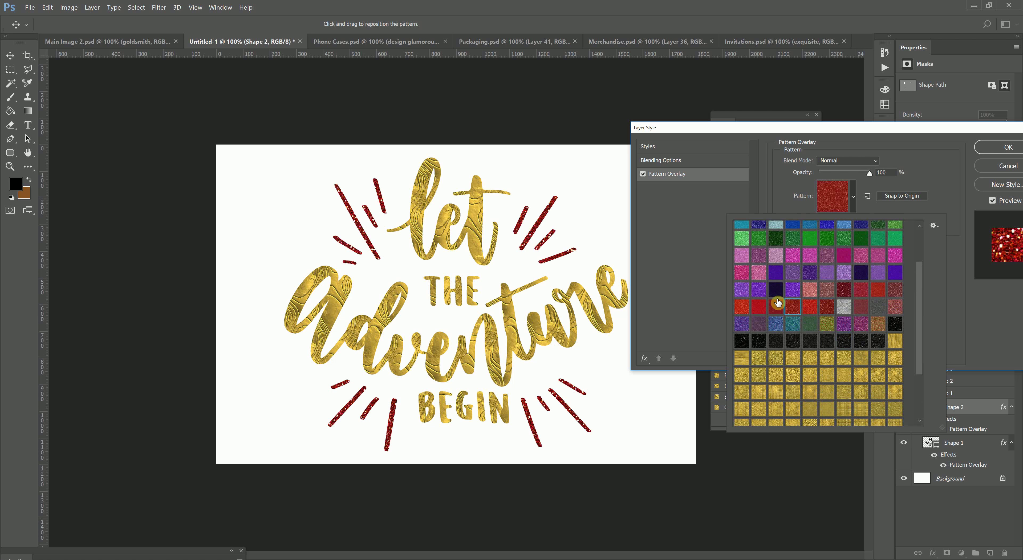
pyautogui.click(776, 273)
pyautogui.scroll(2, 776, 273)
pyautogui.click(759, 273)
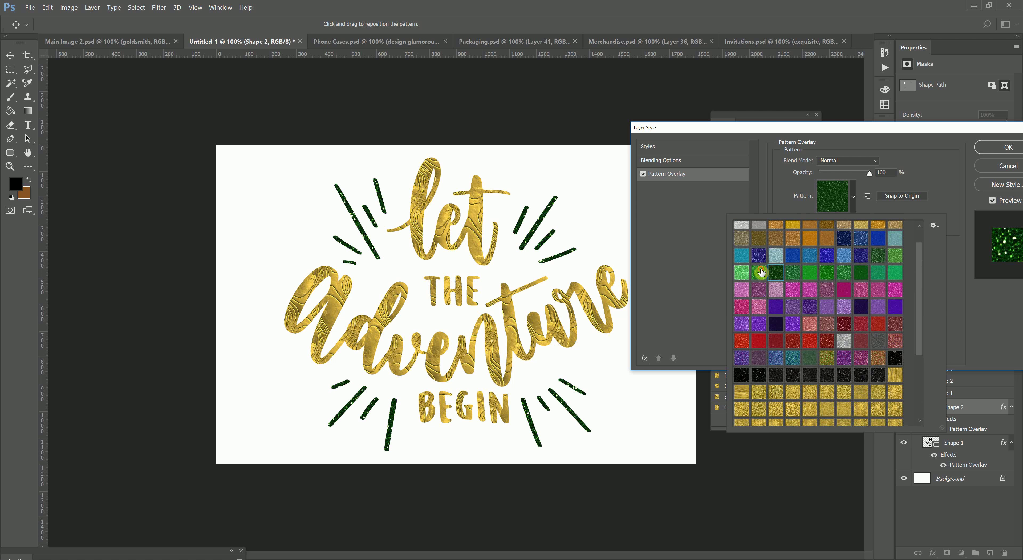
# Step: Try the orange and blue glitter patterns on the Shape 2 rays and discard the overlay
pyautogui.click(759, 255)
pyautogui.click(761, 242)
pyautogui.click(810, 238)
pyautogui.scroll(1, 810, 247)
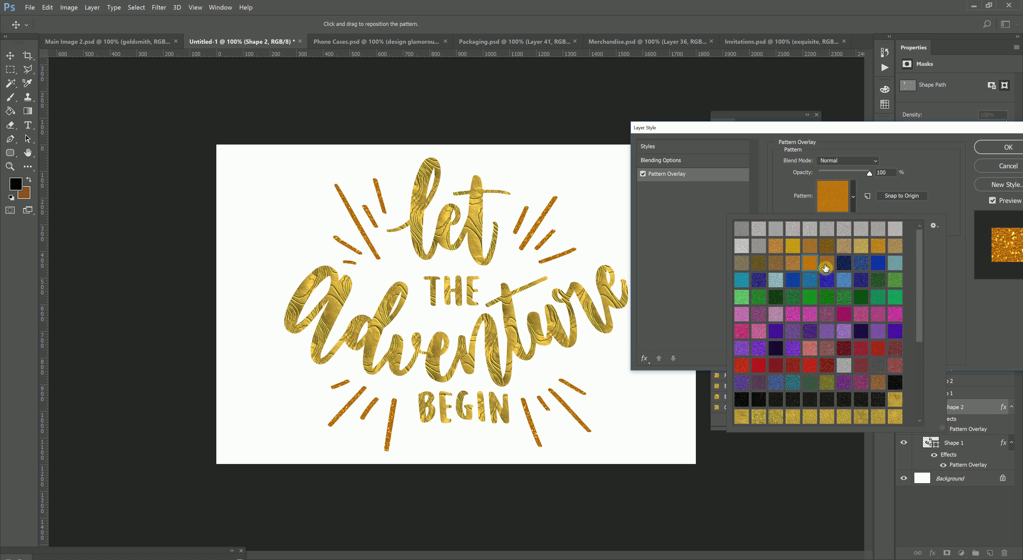
pyautogui.click(844, 262)
pyautogui.click(861, 263)
pyautogui.click(931, 159)
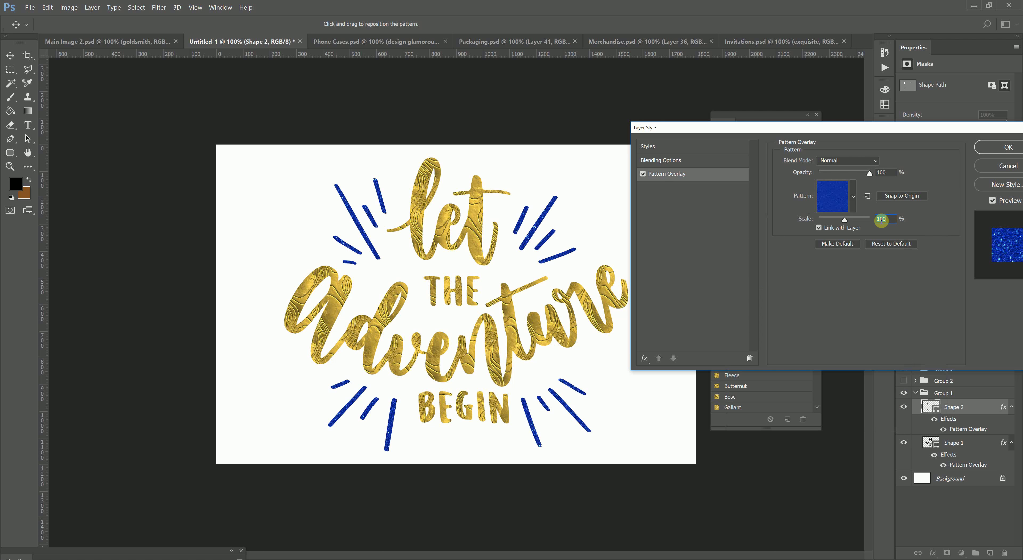
pyautogui.click(1009, 165)
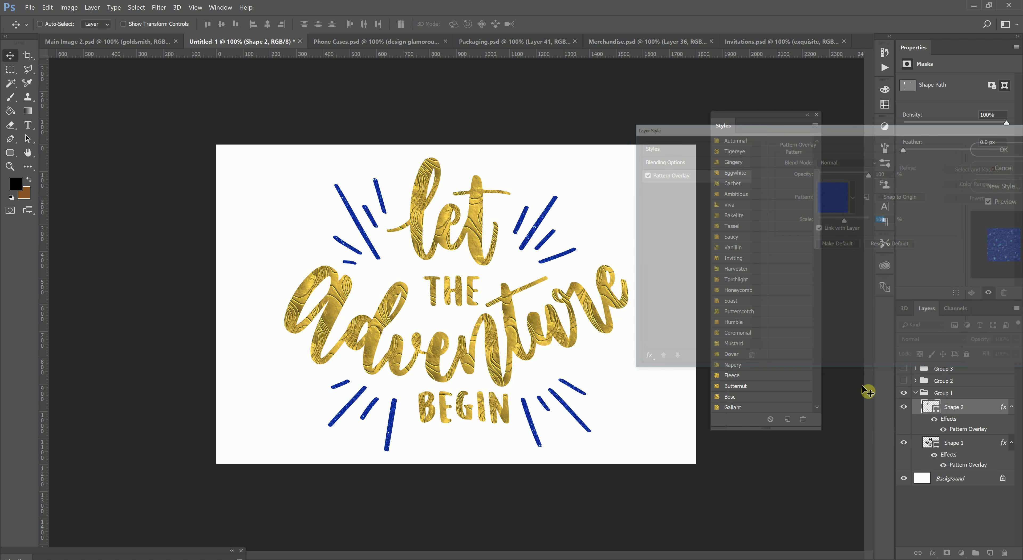
# Step: Hide Group 1 and preview the lettering designs in Group 2 and Group 3
pyautogui.click(905, 392)
pyautogui.click(904, 392)
pyautogui.click(905, 392)
pyautogui.click(904, 380)
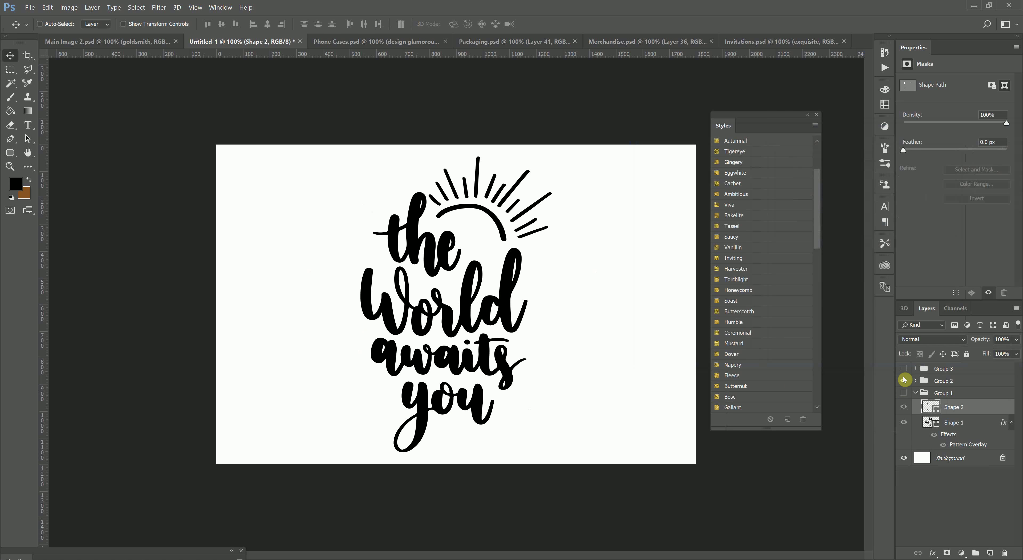
pyautogui.click(906, 369)
pyautogui.click(905, 369)
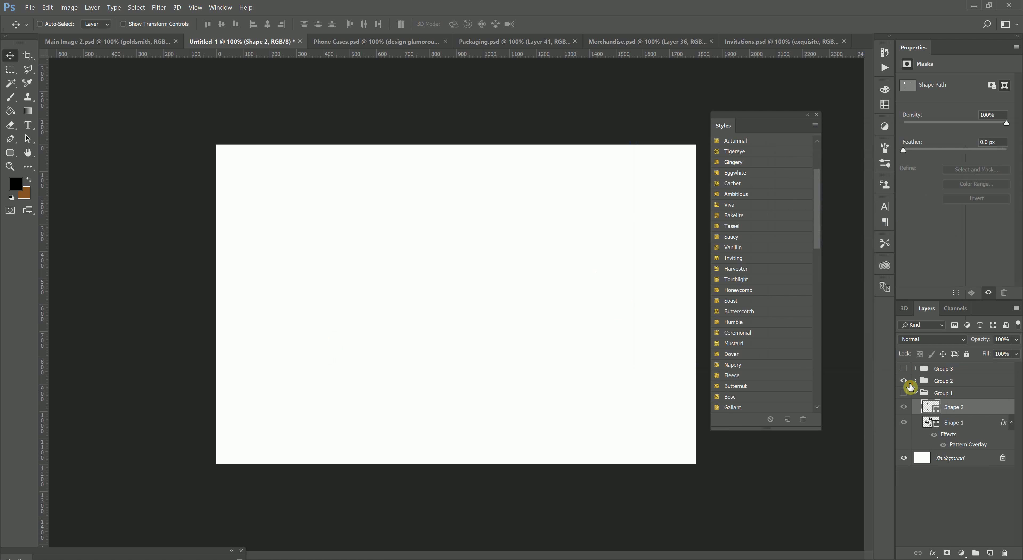
# Step: Hide Group 2, show Group 3 and select its "let's go see the world" lettering layer
pyautogui.click(904, 381)
pyautogui.click(905, 380)
pyautogui.click(905, 370)
pyautogui.click(466, 240)
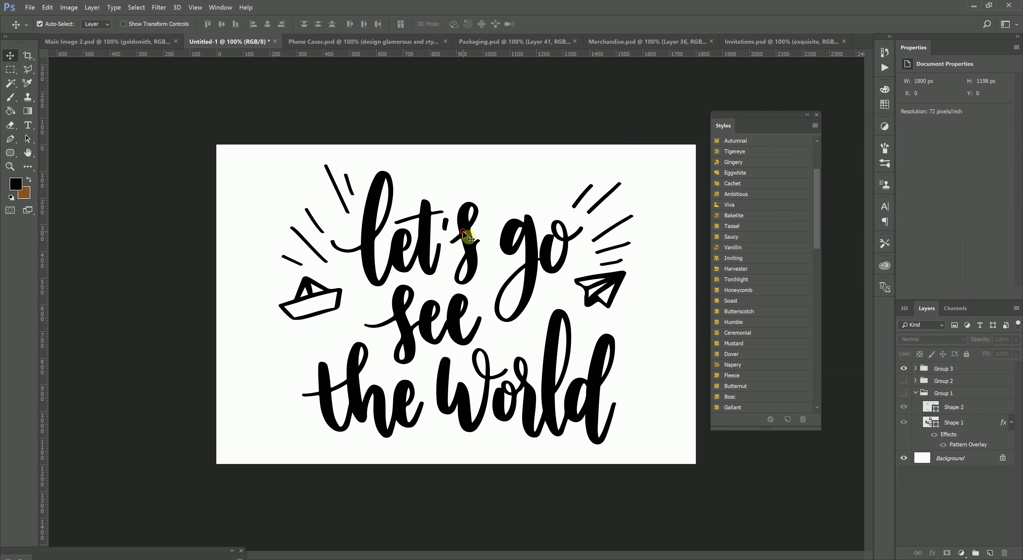
# Step: Apply a rough gold style to the Shape 5 lettering and swap it for an angular creased one
pyautogui.click(743, 264)
pyautogui.scroll(-8, 763, 278)
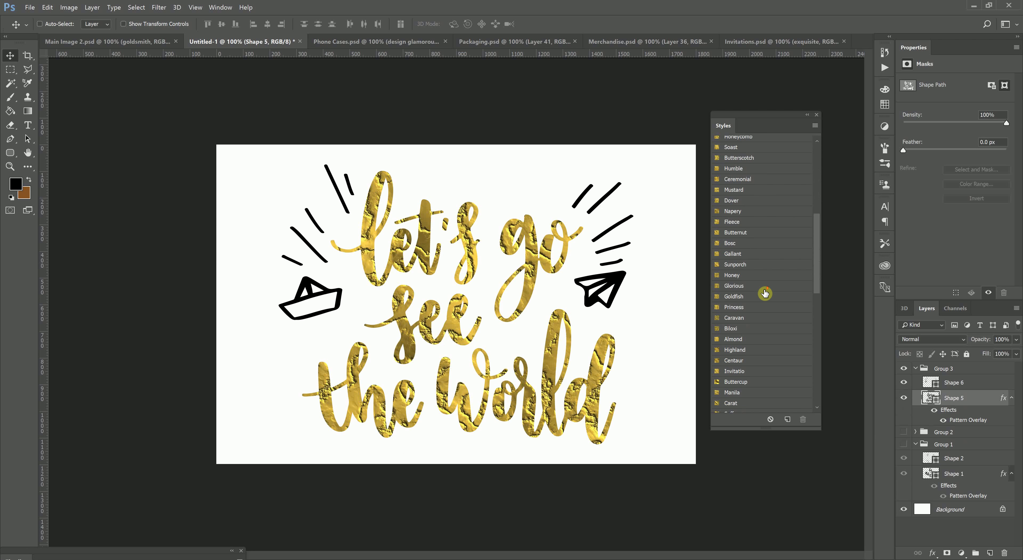
pyautogui.click(766, 301)
pyautogui.scroll(-5, 765, 301)
pyautogui.click(767, 298)
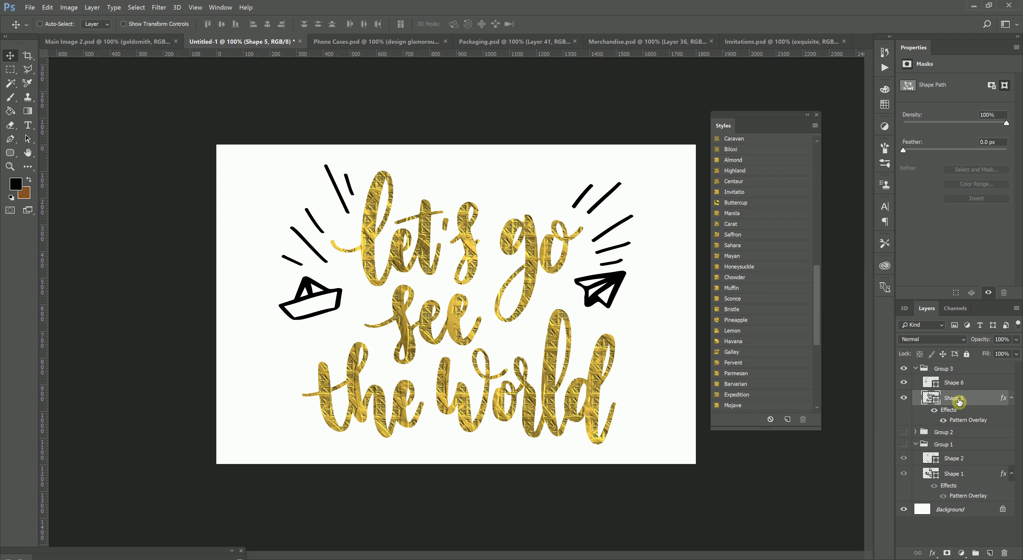
# Step: Try the vertically folded, wrinkled-foil and crumpled gold styles on the Shape 5 lettering
pyautogui.scroll(-3, 731, 325)
pyautogui.click(735, 324)
pyautogui.scroll(-3, 737, 324)
pyautogui.click(739, 325)
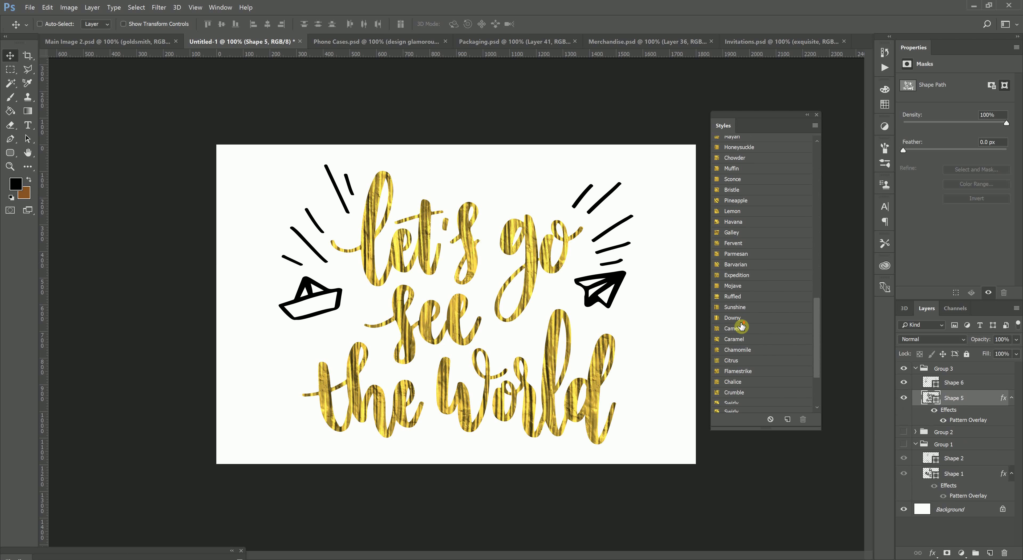
pyautogui.scroll(-3, 743, 323)
pyautogui.click(745, 323)
pyautogui.scroll(-1, 745, 324)
pyautogui.click(748, 329)
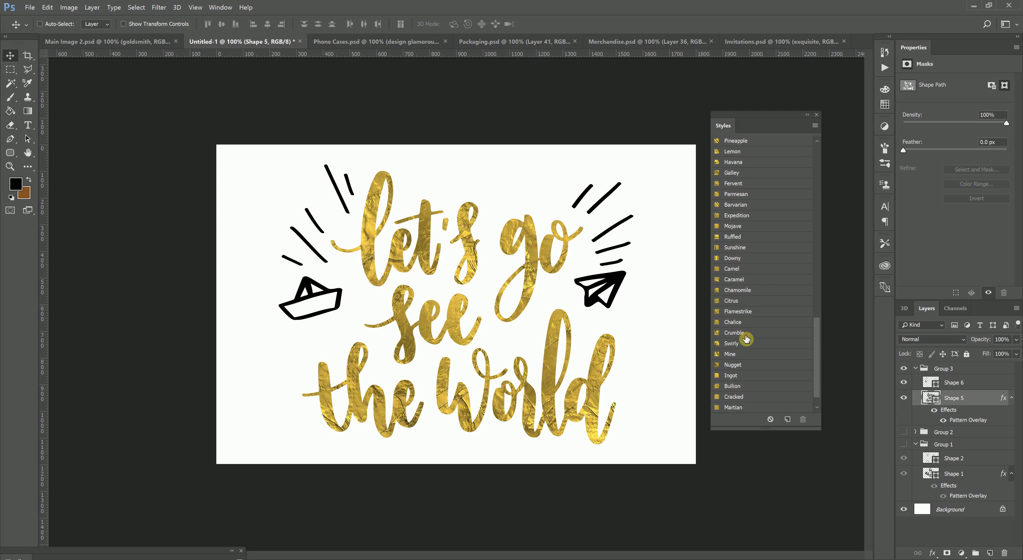
pyautogui.click(741, 345)
pyautogui.click(751, 338)
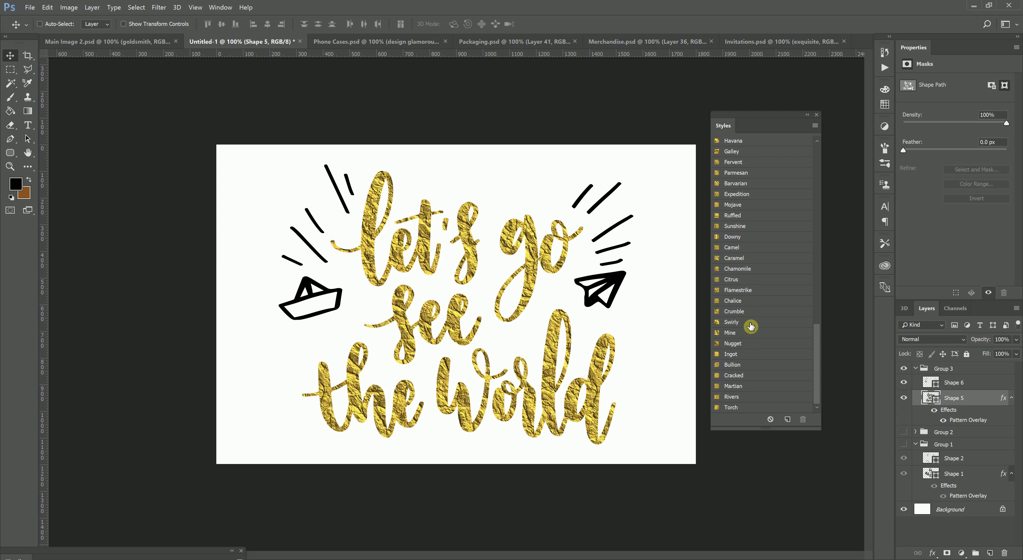
# Step: Try the Crumble, Chalice, Citrus, Camel, Downy, Sunshine and Ruffled styles in turn on the Shape 5 lettering
pyautogui.scroll(-1, 750, 318)
pyautogui.click(749, 308)
pyautogui.click(751, 299)
pyautogui.click(754, 279)
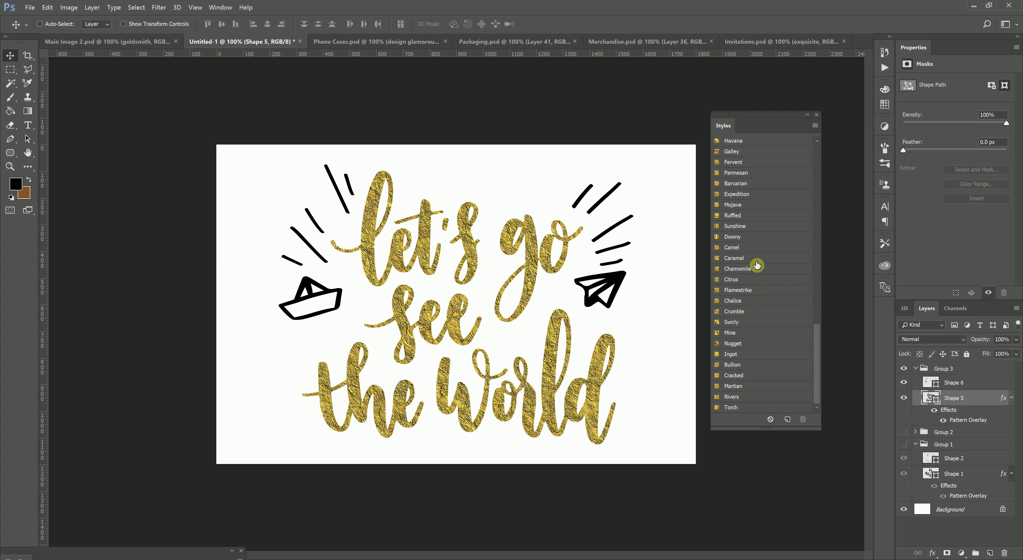
pyautogui.click(760, 250)
pyautogui.click(760, 237)
pyautogui.click(761, 227)
pyautogui.click(759, 217)
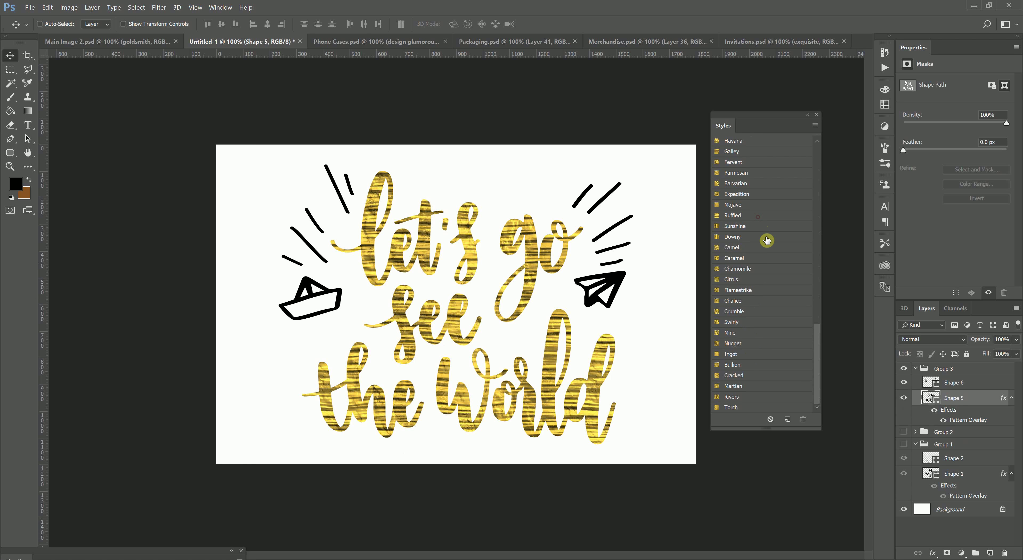
# Step: Try the Martian, Cracked and Ruffled styles on the Shape 5 lettering and apply Expedition
pyautogui.click(757, 386)
pyautogui.click(752, 374)
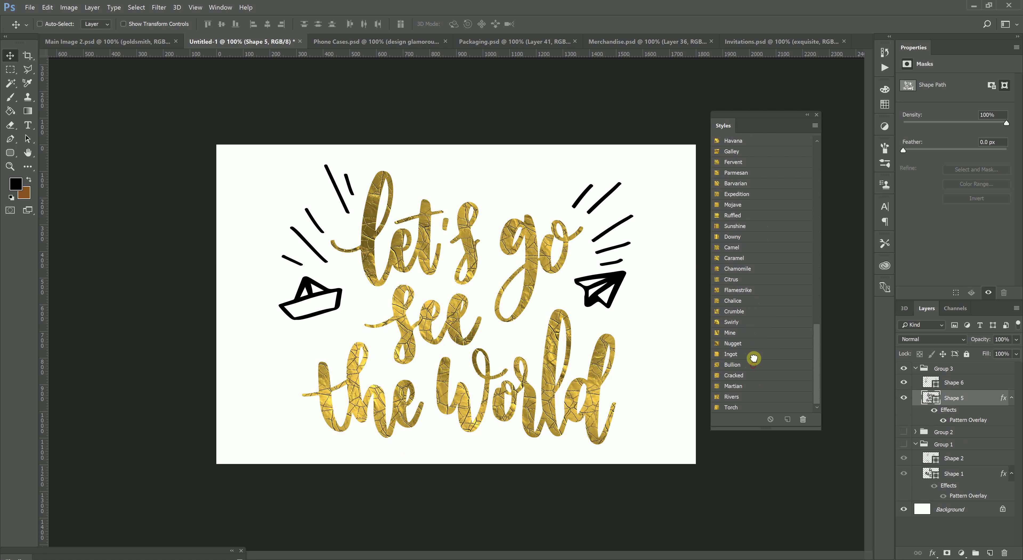
pyautogui.click(752, 359)
pyautogui.click(750, 376)
pyautogui.scroll(1, 758, 350)
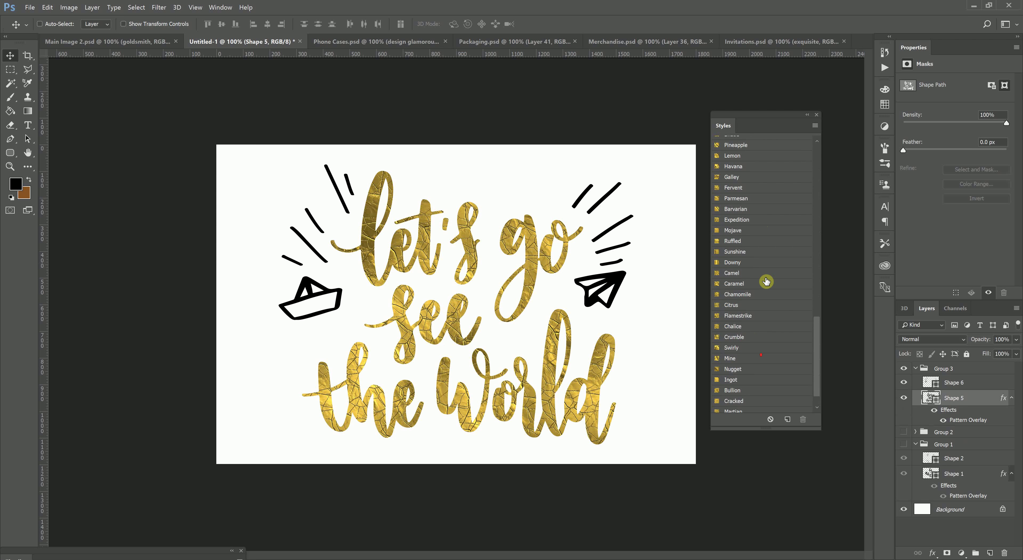
pyautogui.click(758, 241)
pyautogui.click(746, 220)
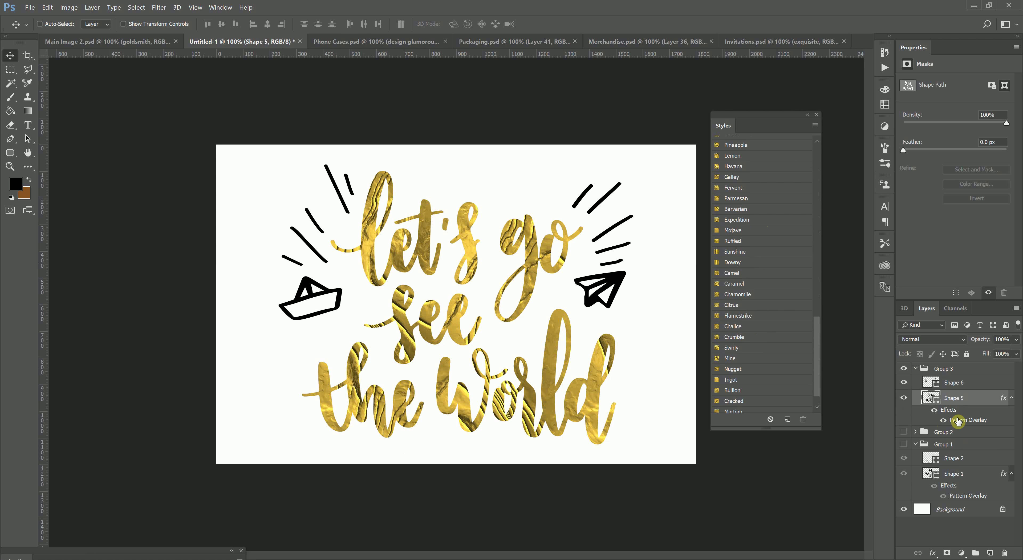
# Step: Open Shape 5's Pattern Overlay, choose the fine horizontal wood-grain gold pattern and move the Layer Style dialog clear of the lettering
pyautogui.doubleClick(933, 418)
pyautogui.click(526, 176)
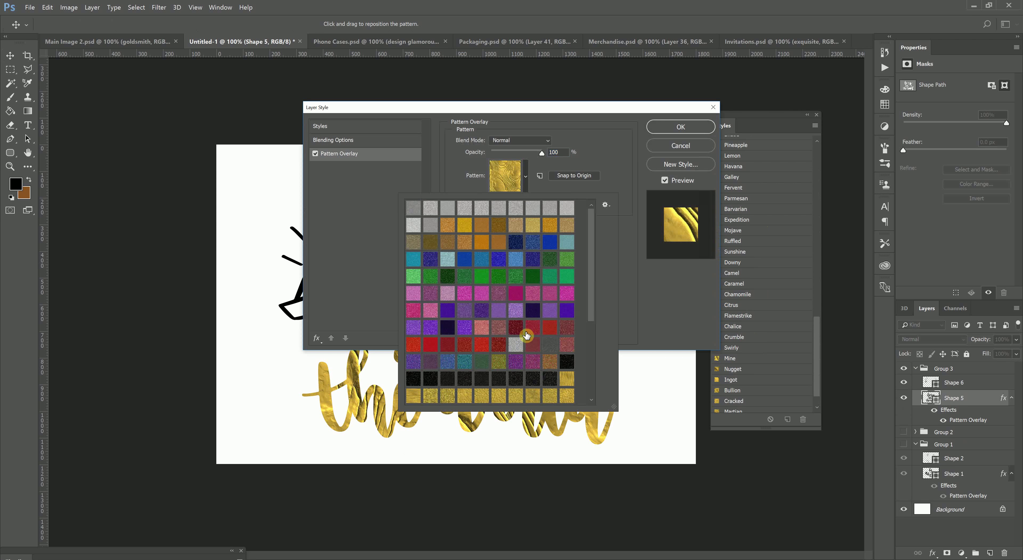
pyautogui.click(519, 337)
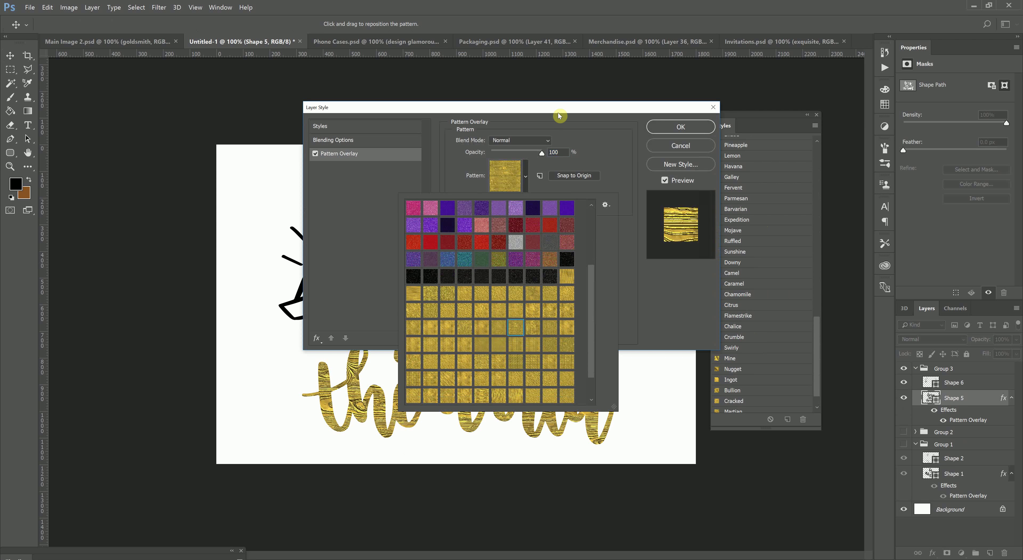
pyautogui.moveTo(558, 111); pyautogui.dragTo(852, 110)
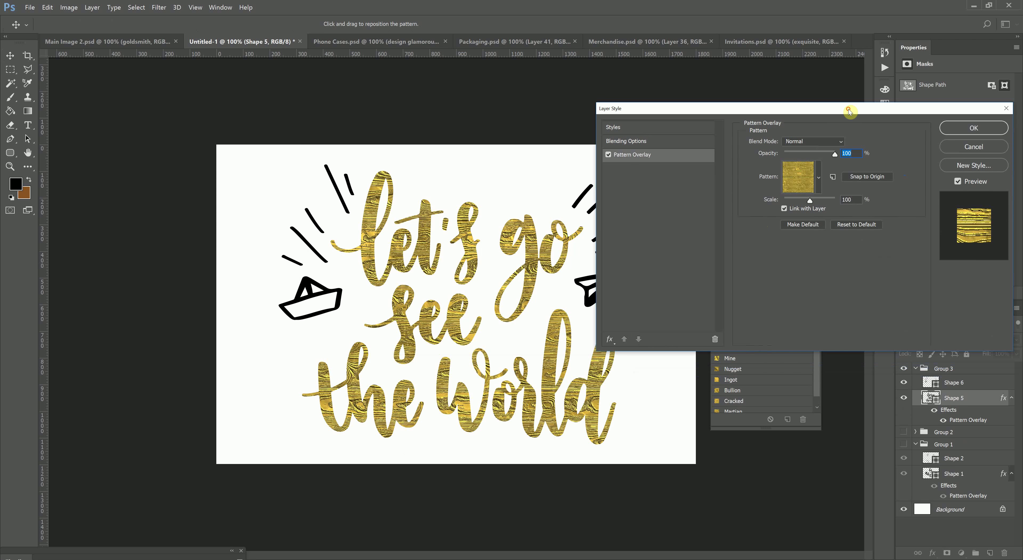
# Step: Try the concentric-swirl, studded, wavy-striped and crumpled gold patterns in turn as the Pattern Overlay on the Shape 5 lettering
pyautogui.click(795, 181)
pyautogui.click(827, 330)
pyautogui.press('Down')
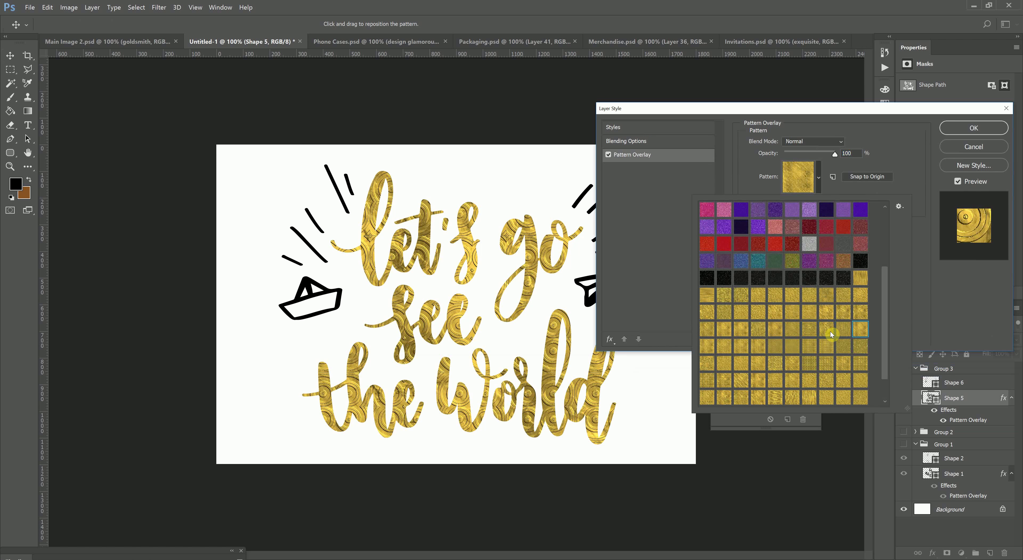
pyautogui.press('Left')
pyautogui.press('Left')
pyautogui.press('Down')
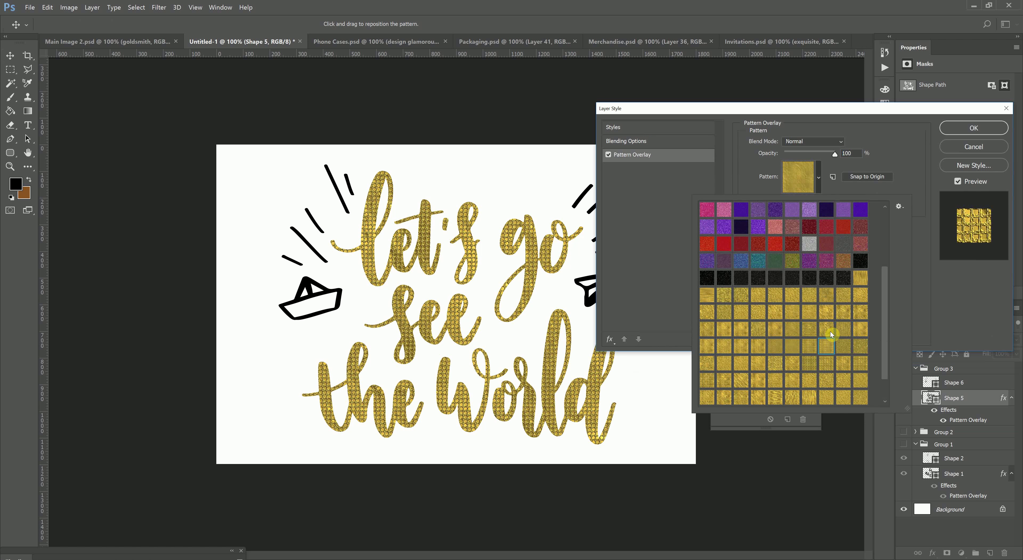
pyautogui.press('Left')
pyautogui.press('Left')
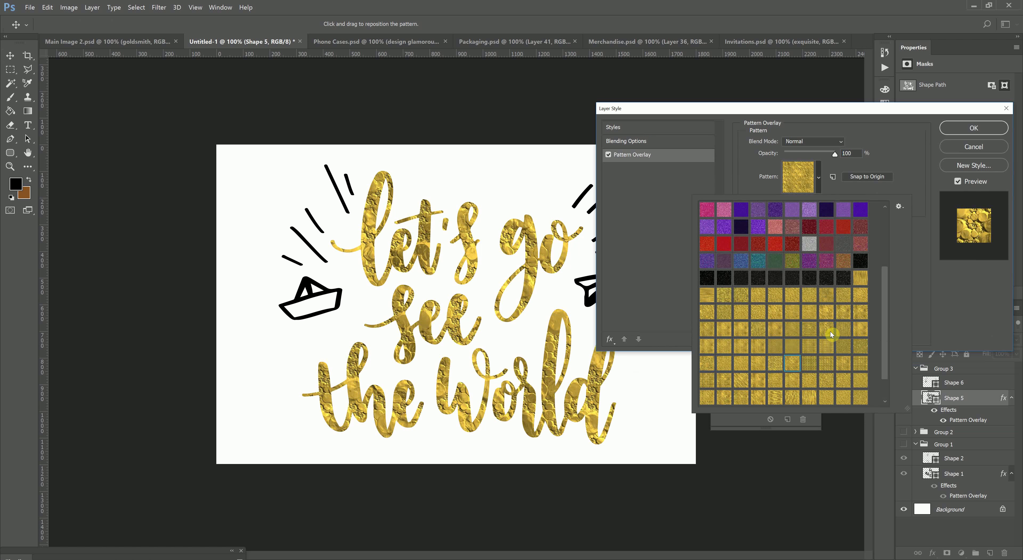
pyautogui.press('Right')
pyautogui.press('Right')
pyautogui.press('Right')
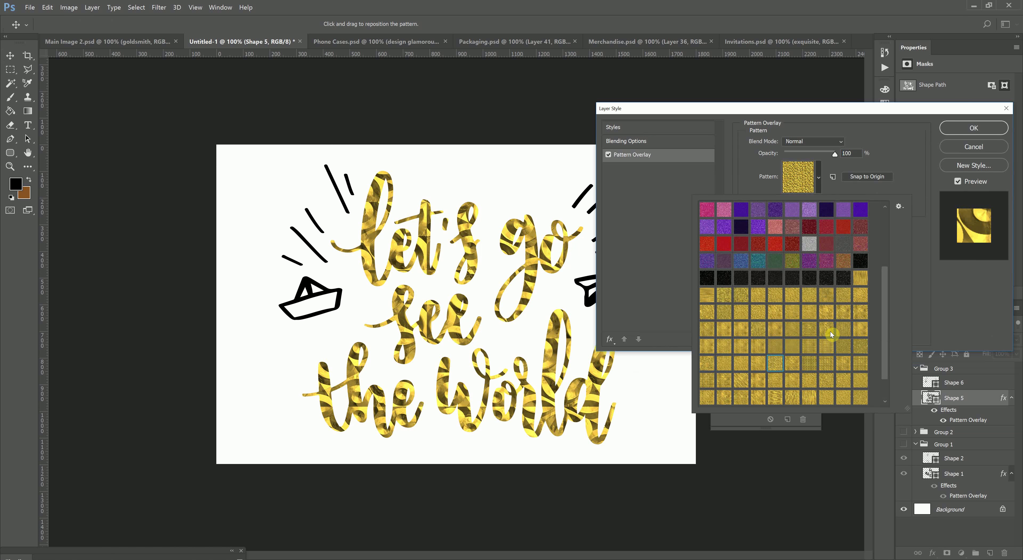
pyautogui.press('Left')
pyautogui.click(858, 138)
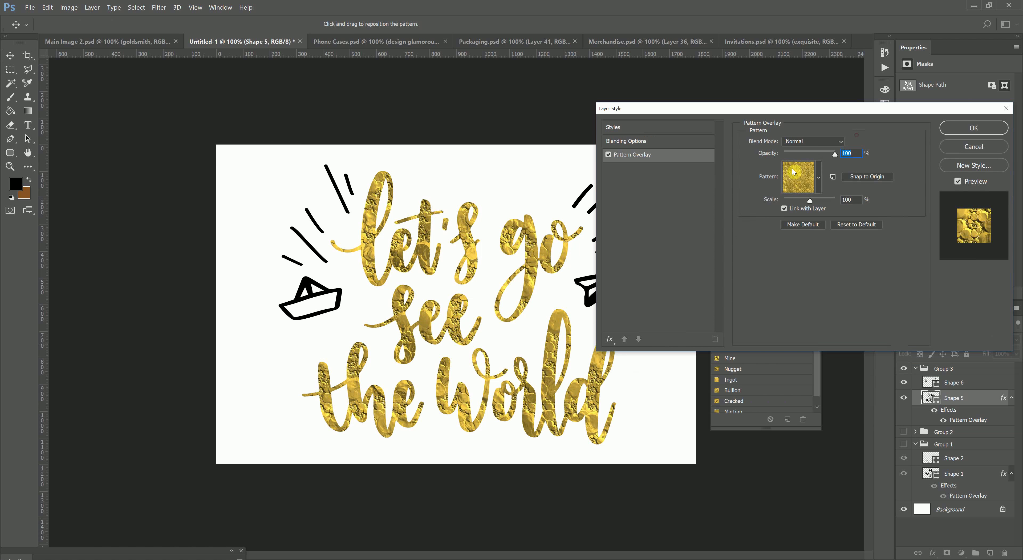
# Step: Try the red glitter and a pink pattern on the Shape 5 lettering, and discard the Pattern Overlay changes
pyautogui.click(798, 176)
pyautogui.click(776, 243)
pyautogui.scroll(3, 773, 264)
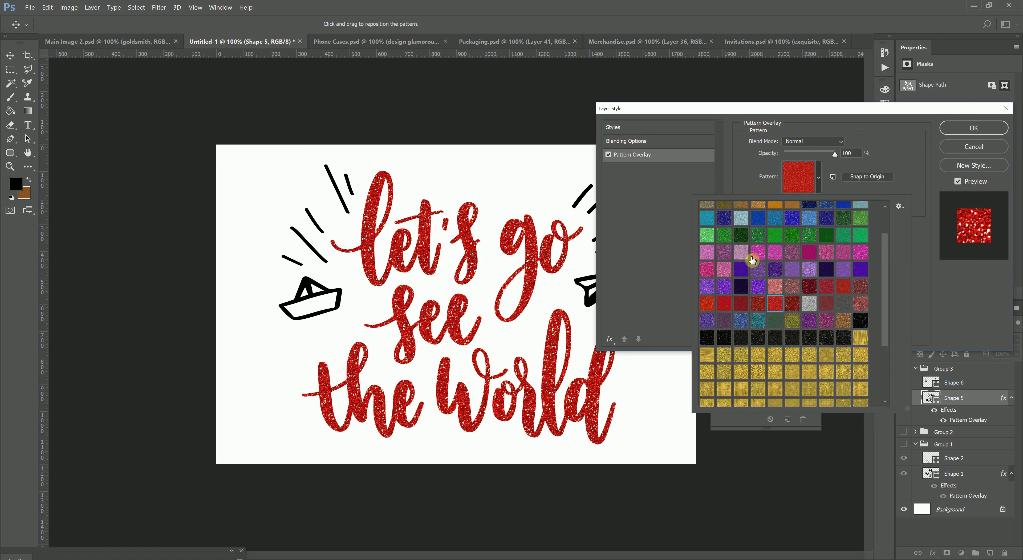
pyautogui.click(729, 254)
pyautogui.click(974, 147)
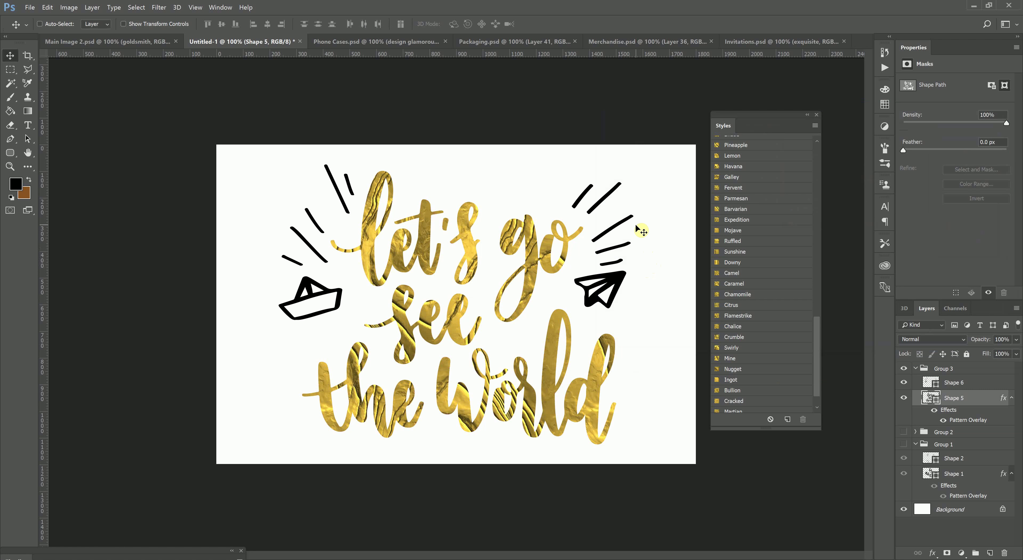